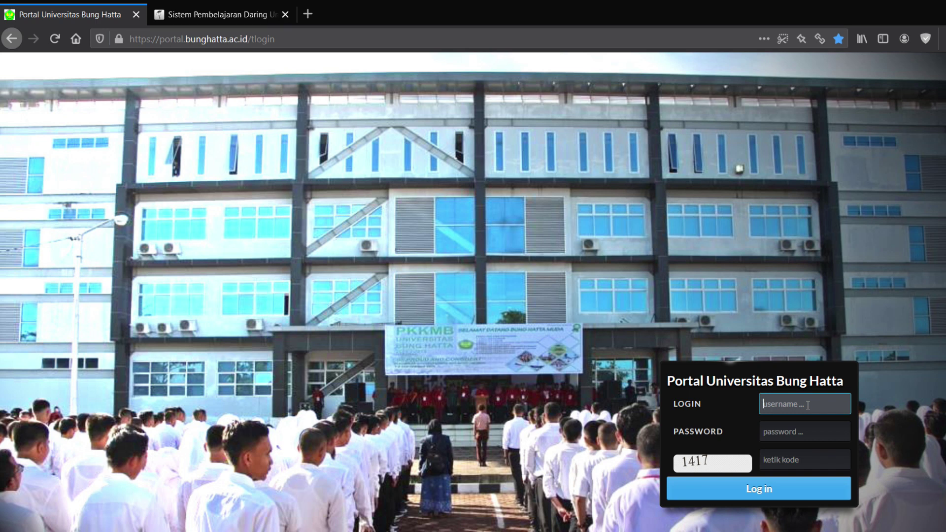
Log in to Portal UBH with the lecturer's username, password and the displayed security code
text(tim)
key(Tab)
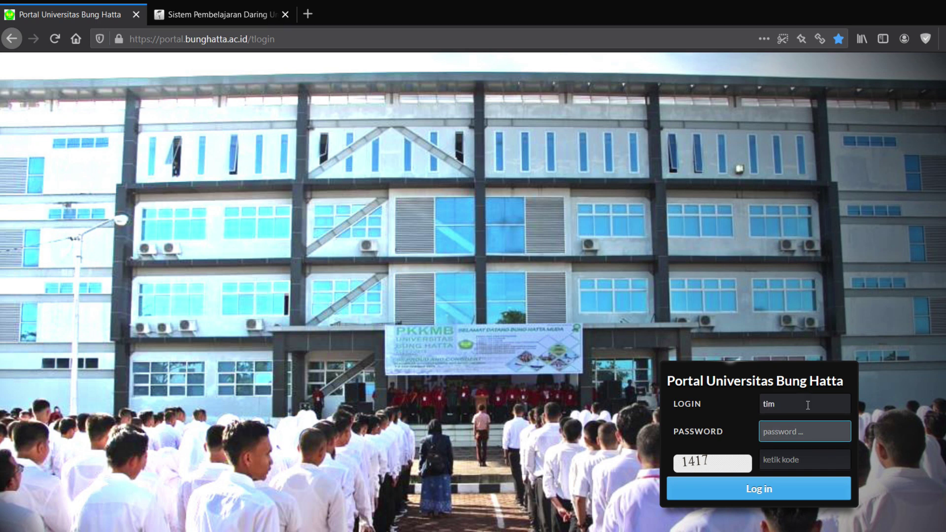
text(******)
key(Tab)
text(1417)
key(Return)
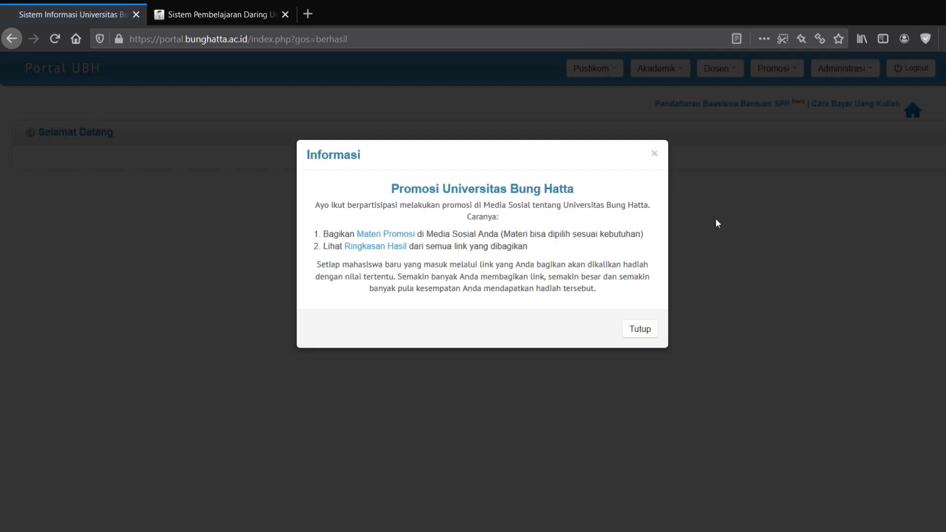
Dismiss the Informasi notice and go to Dosen > 05 Presensi Dosen & Mhsw
click(715, 217)
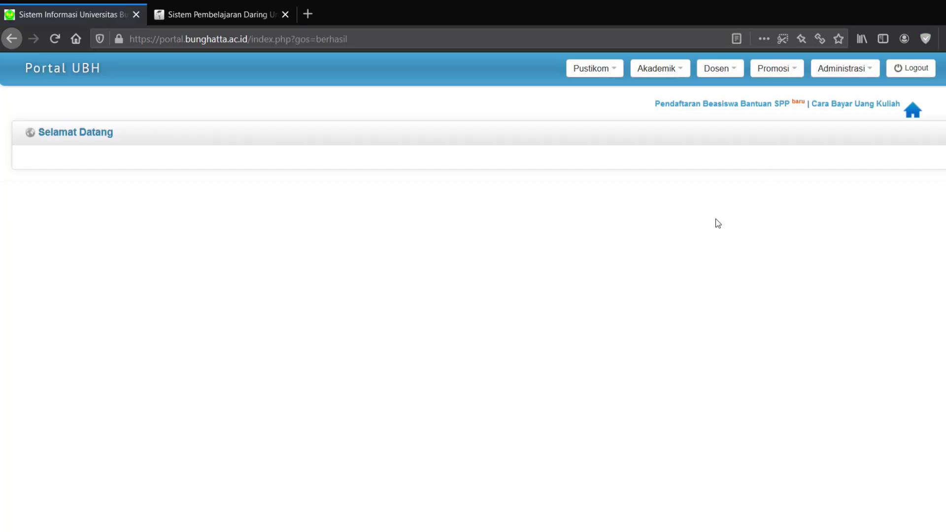
click(720, 73)
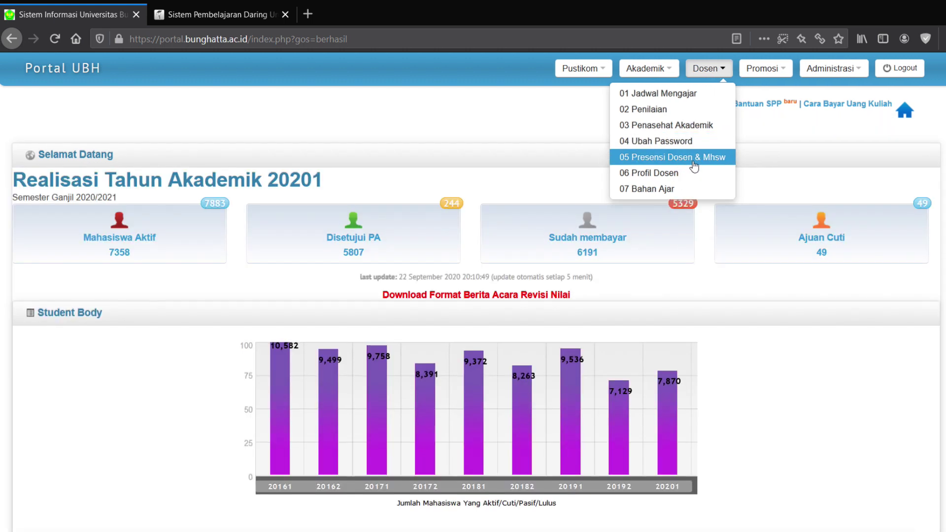
click(693, 163)
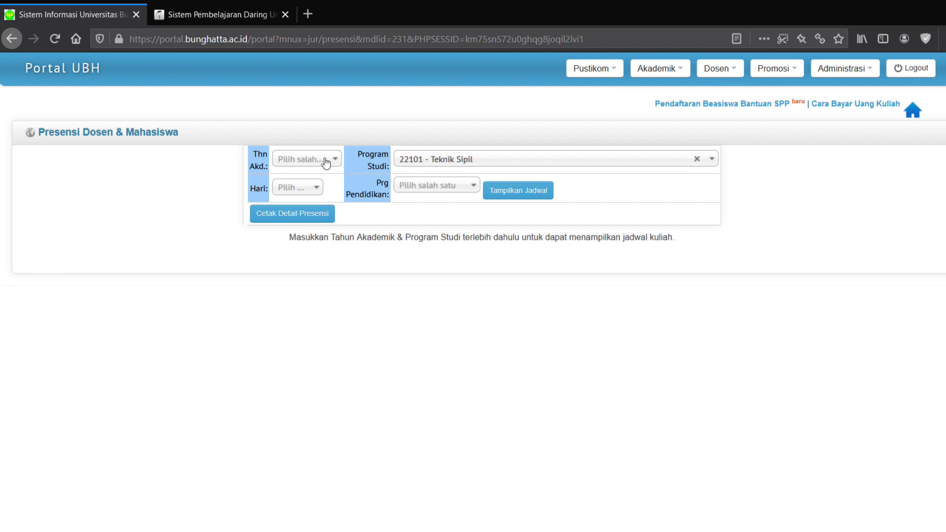
Display the schedule for Thn Akd. 20201 and Program Studi PBIO - Pendidikan Biologi
click(323, 159)
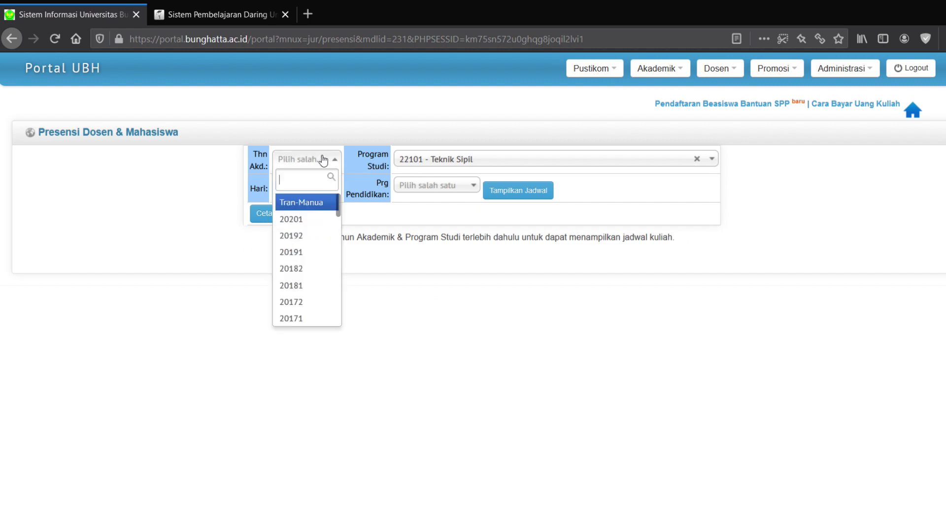
click(305, 219)
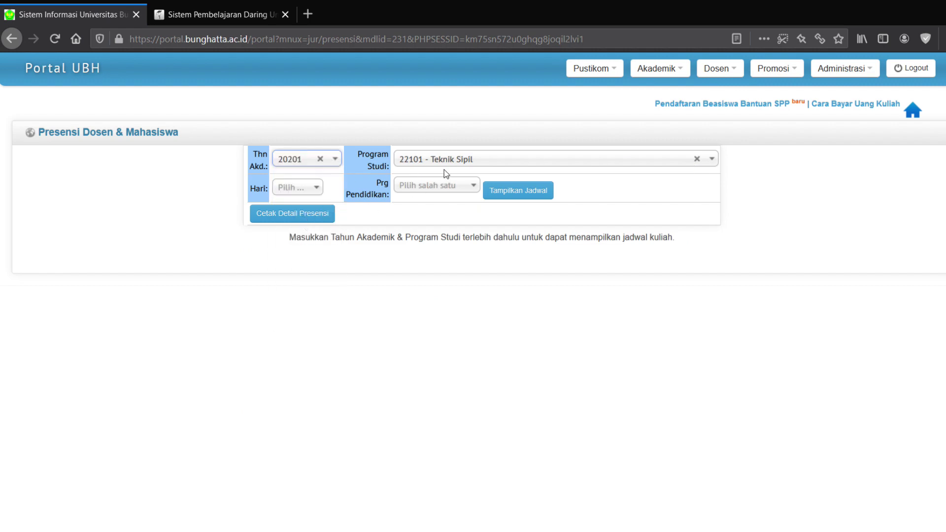
click(451, 165)
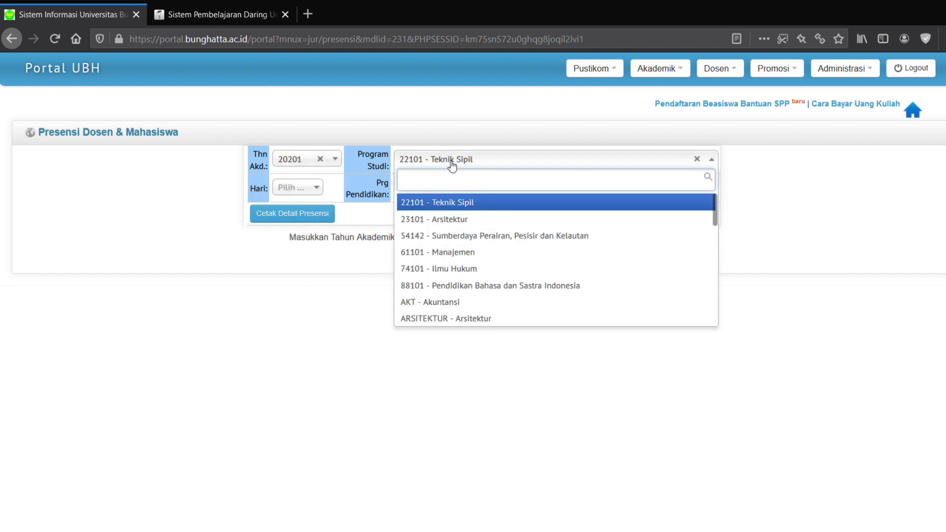
text(pbio)
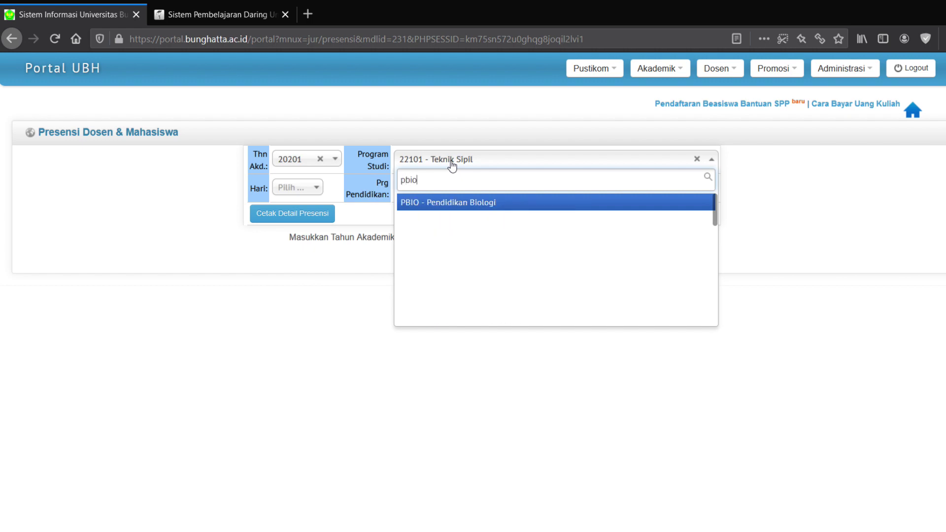
key(Return)
click(511, 193)
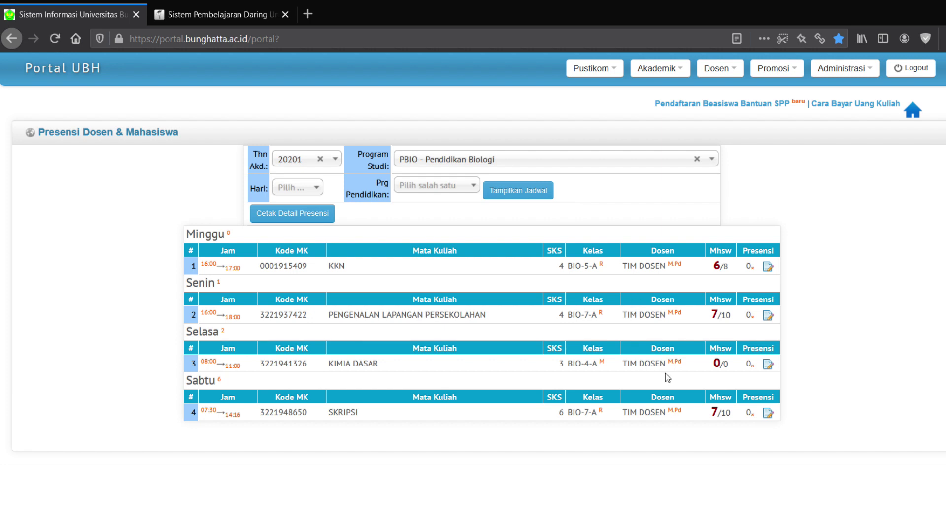
Create a Kuliah Online session for Selasa's KIMIA DASAR class, 22-09-2020, topic Pengenalan
click(768, 365)
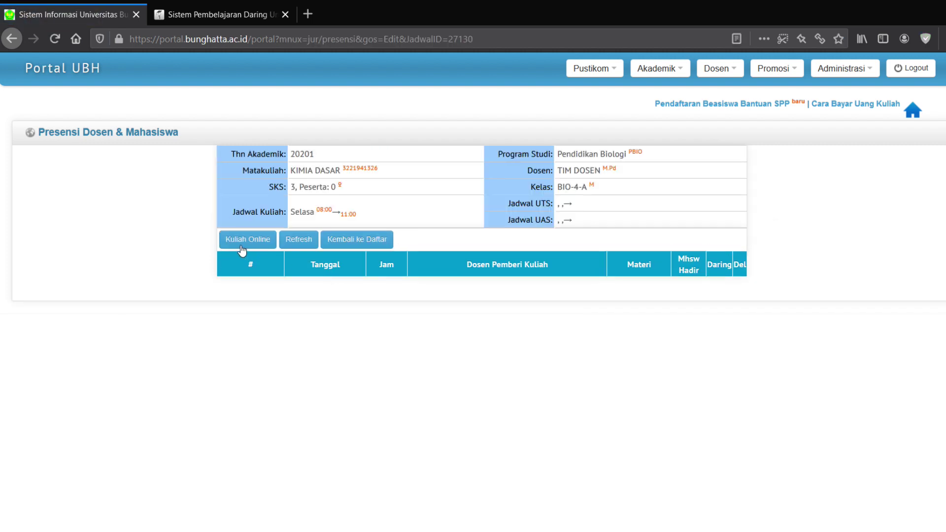
click(242, 250)
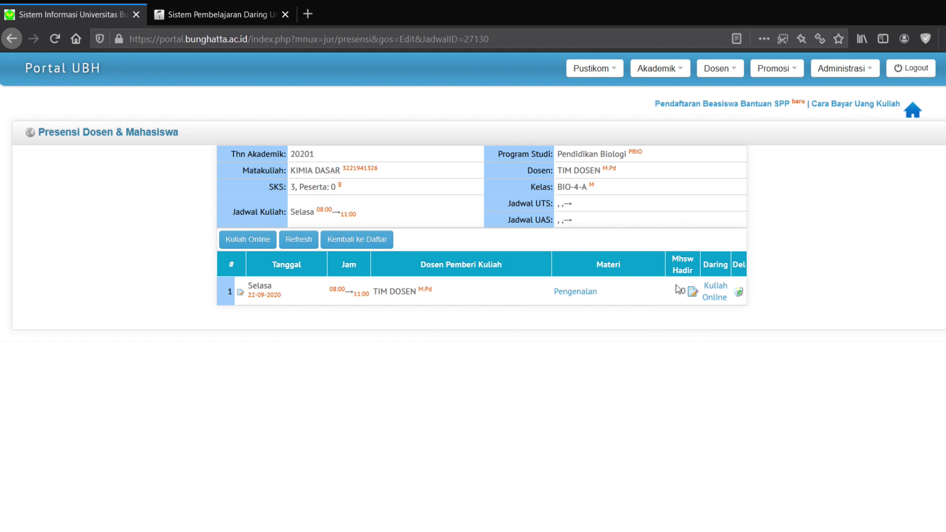
Open the Komunitas online lecture page for KIMIA DASAR meeting 1 on 22 September 2020
click(716, 297)
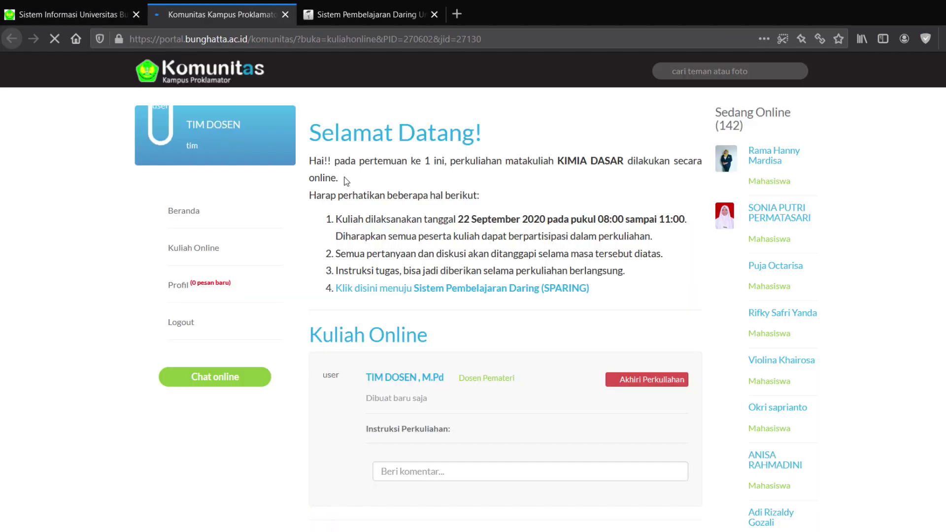
scroll(488, 261, down, 1)
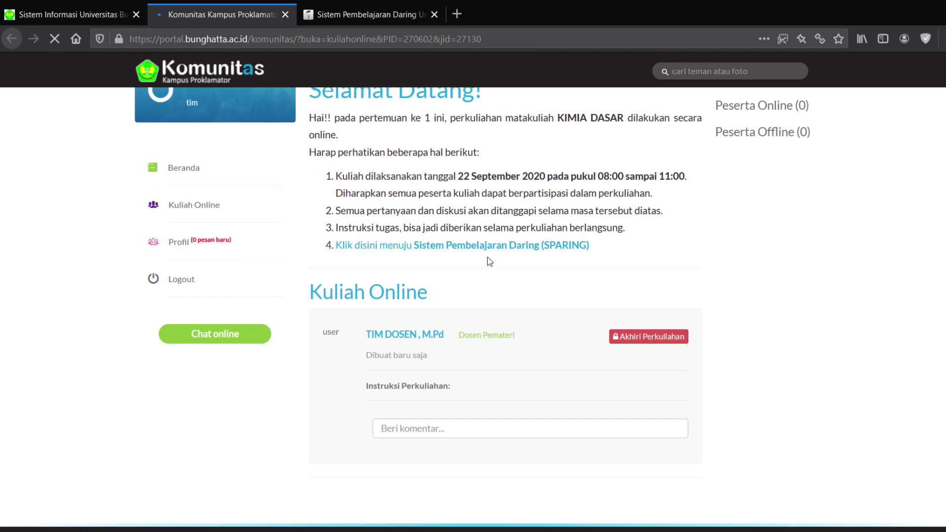
scroll(489, 261, up, 1)
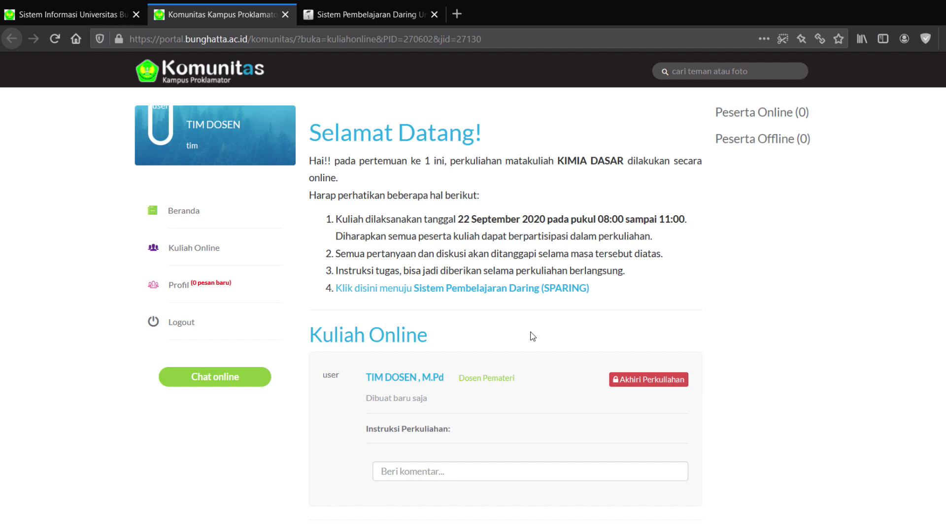
Go to SPARING and submit the lecturer's username and password on its login page
click(566, 290)
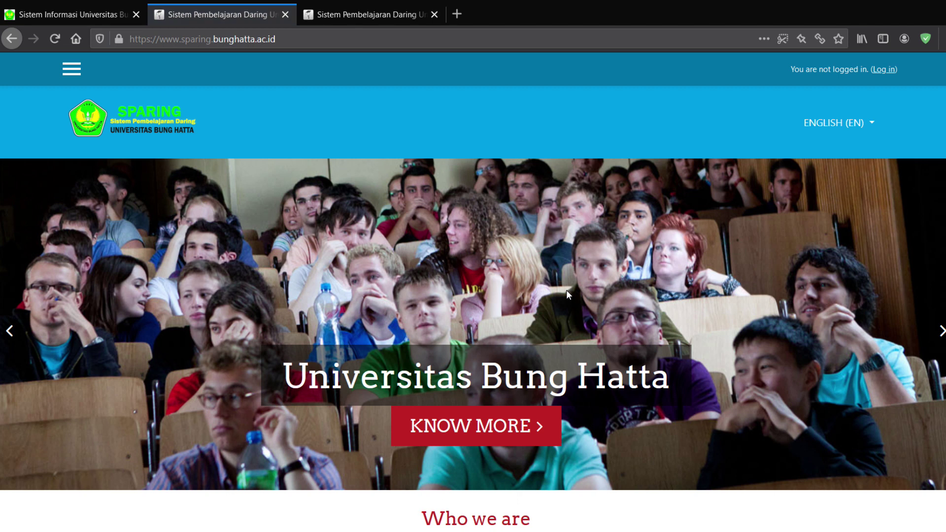
click(885, 70)
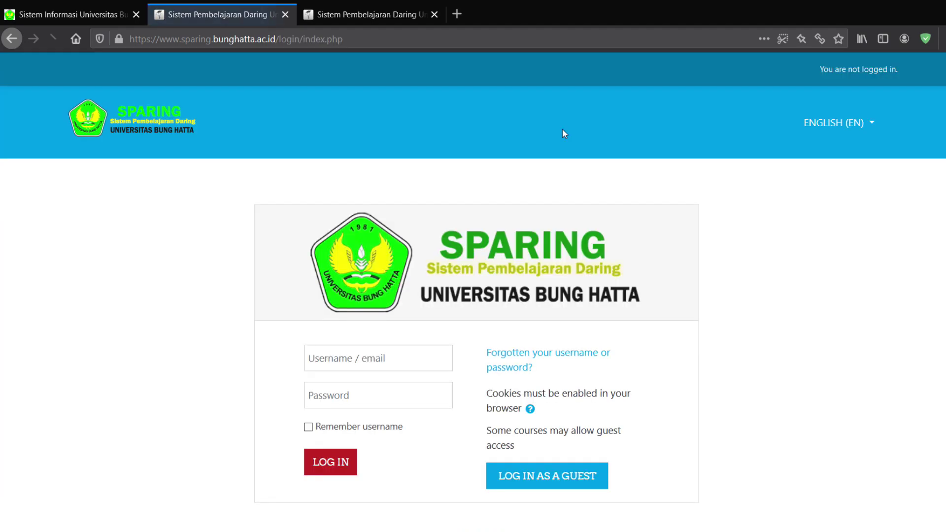
click(354, 352)
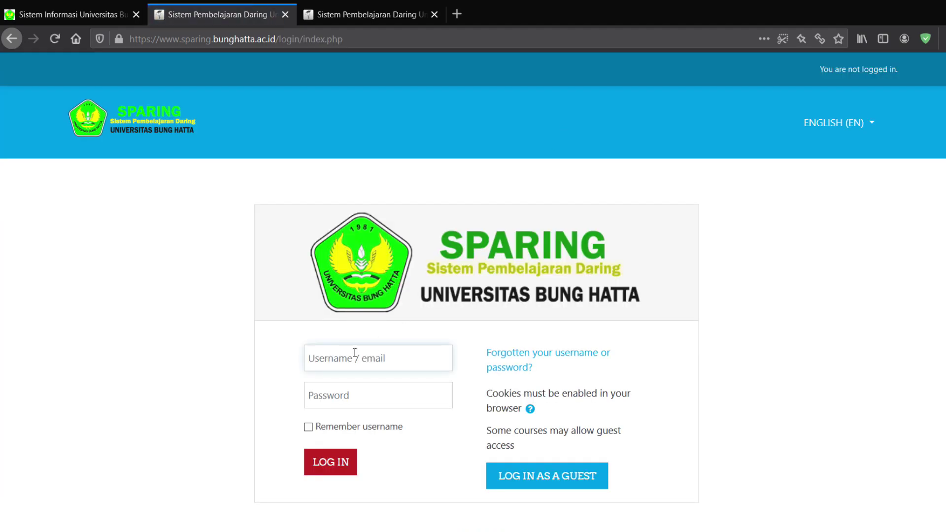
text(tim)
key(Tab)
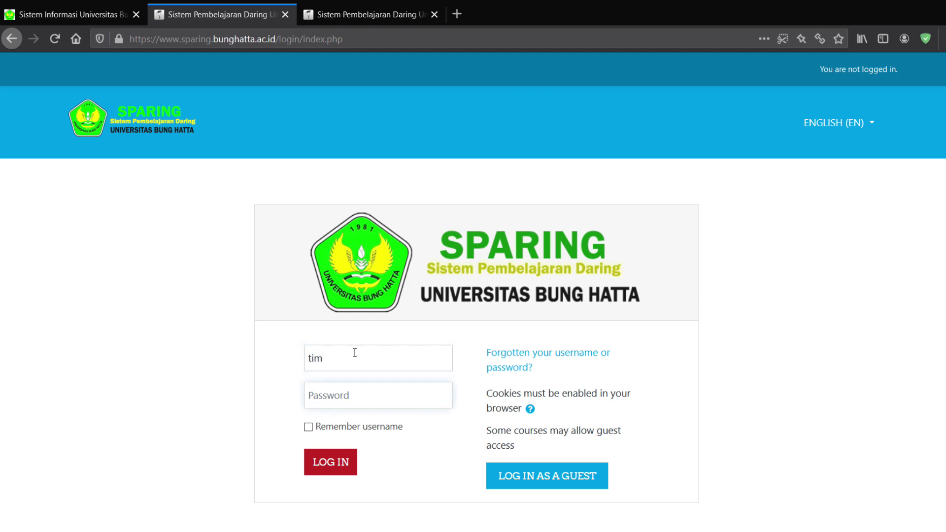
text(*********)
key(Return)
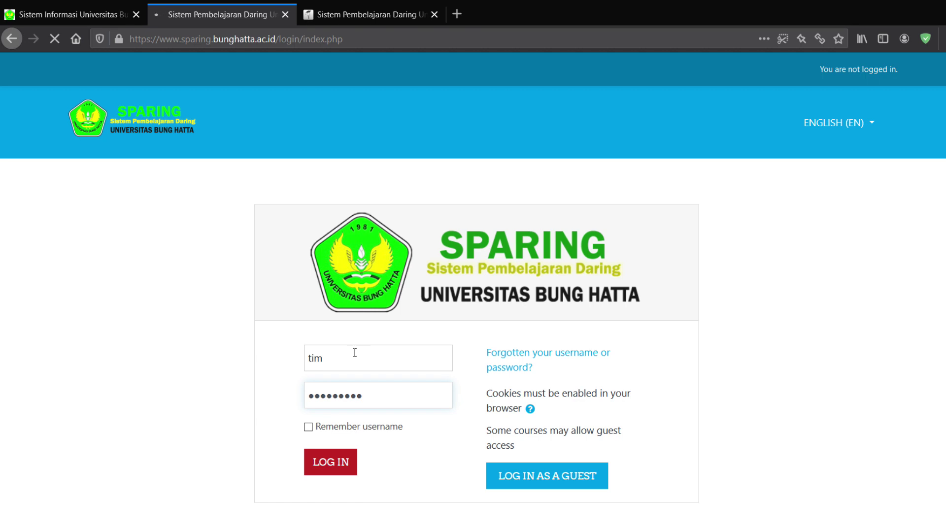
click(336, 474)
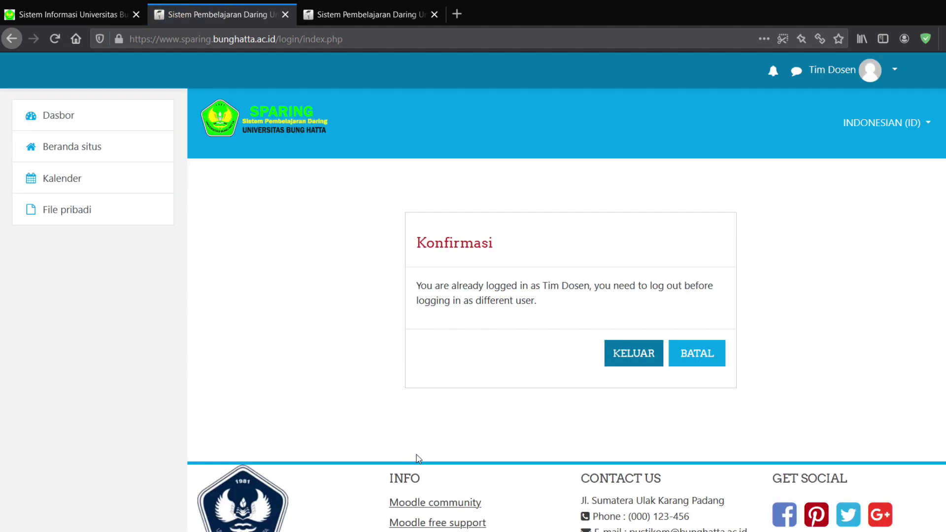
Cancel the logout confirmation with BATAL and close the Your Dashboard tour
click(702, 354)
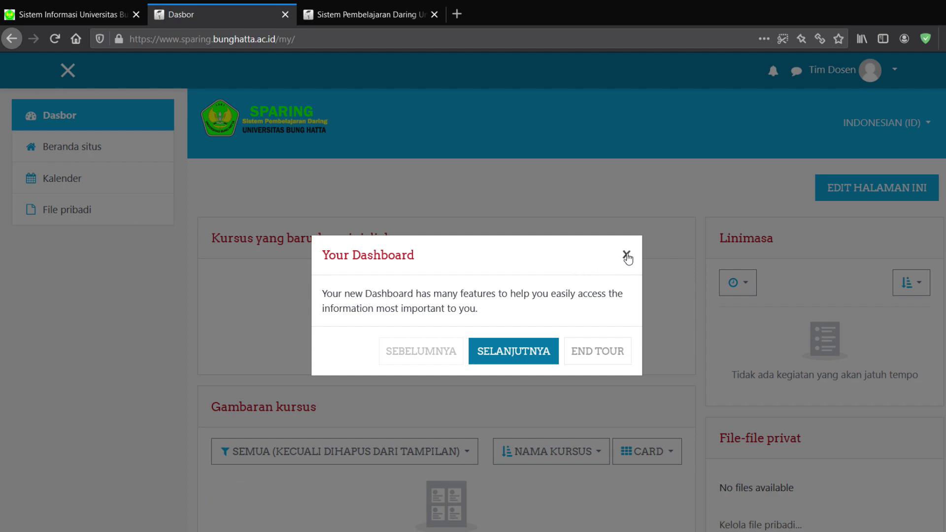
click(626, 256)
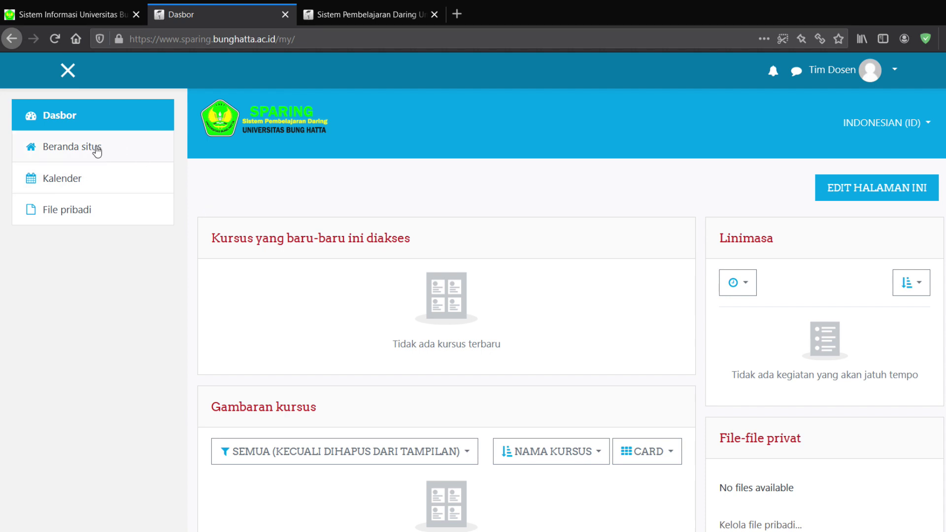
Browse from the site home to the Pendidikan Biologi S1 course category listing Kimia Dasar (BIO-4-A)
click(55, 157)
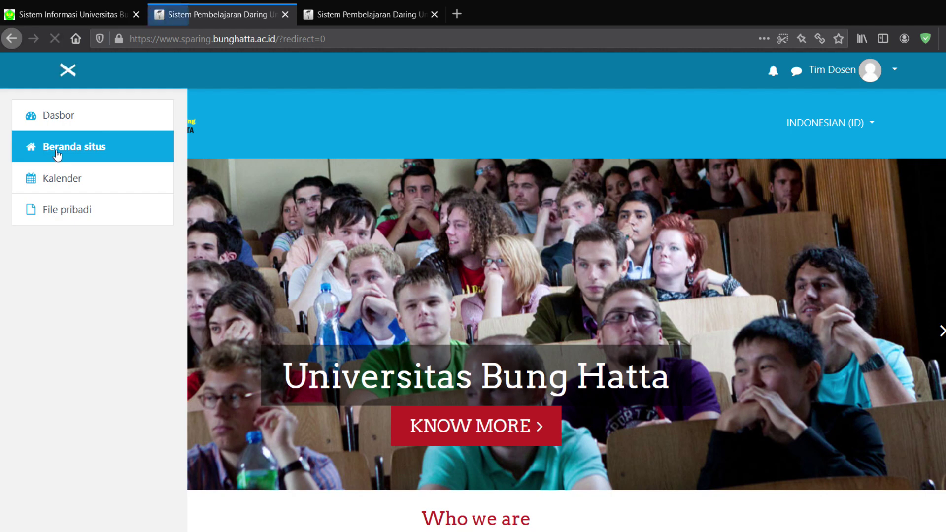
scroll(260, 298, down, 9)
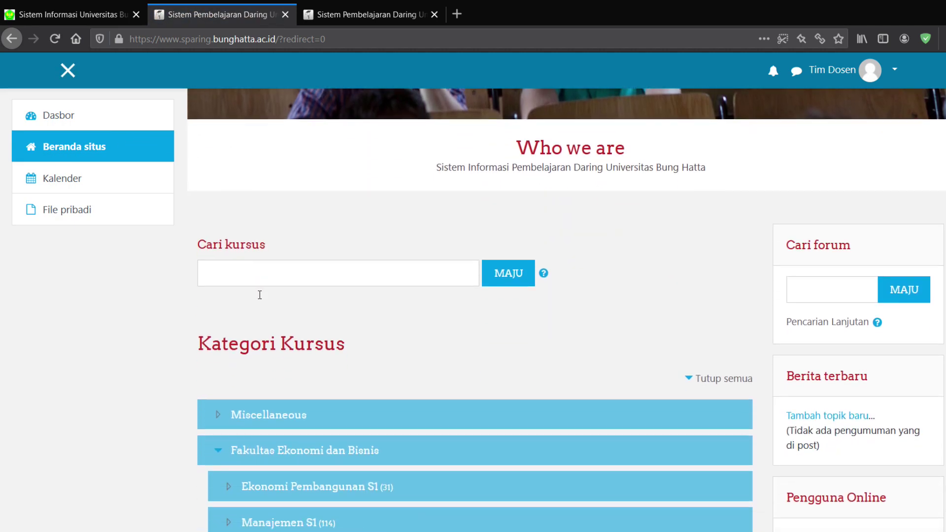
scroll(261, 299, down, 7)
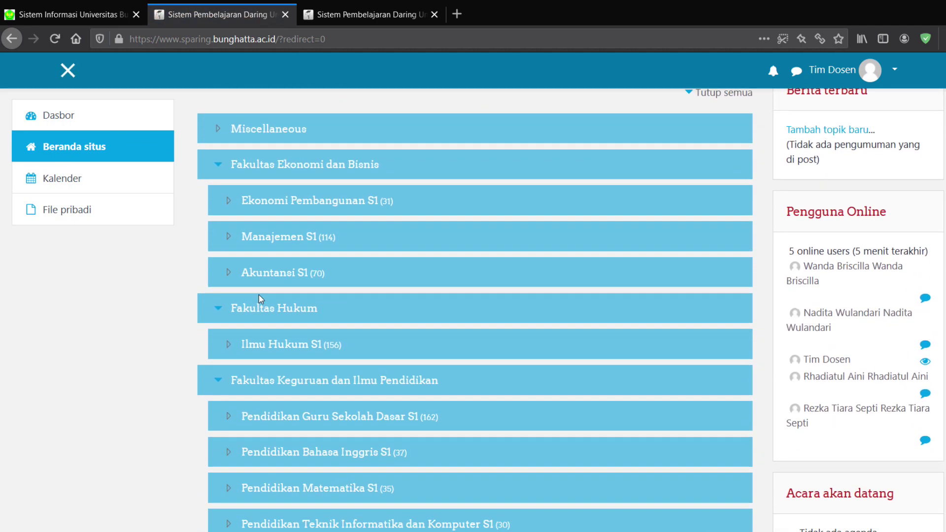
scroll(261, 299, down, 2)
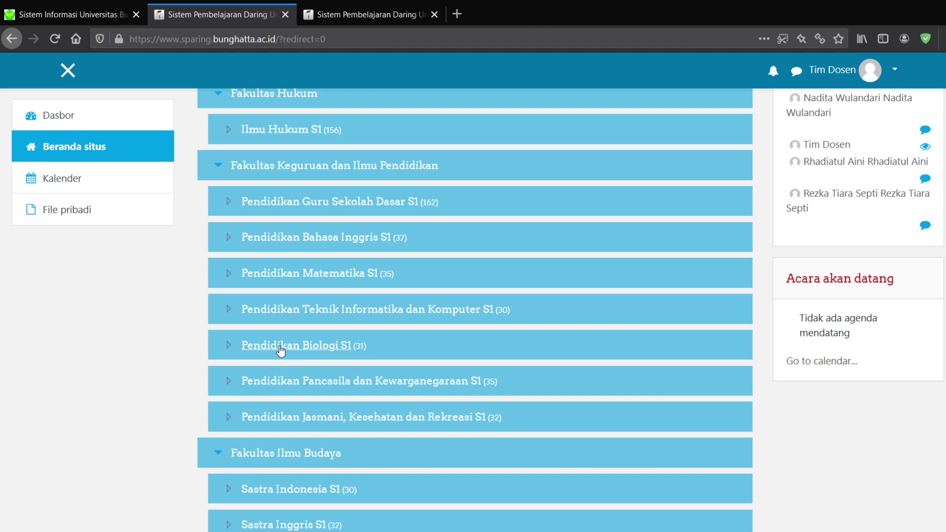
click(279, 347)
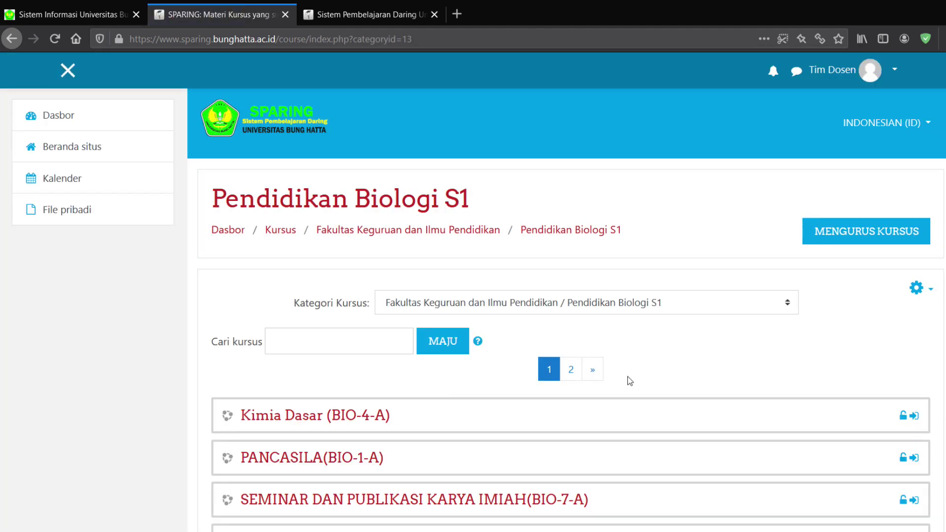
scroll(630, 381, down, 3)
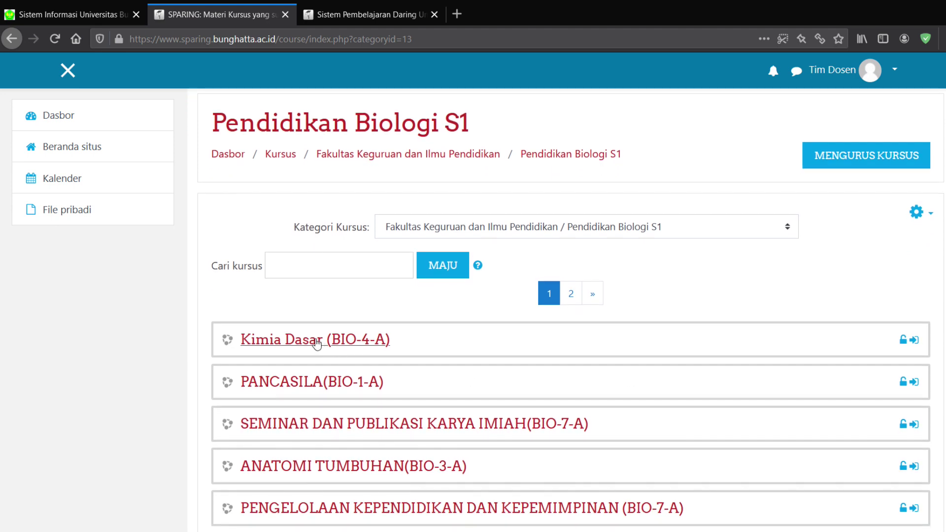
Open the Kimia Dasar (BIO-4-A) course and close the 'New messaging interface' tour
click(347, 341)
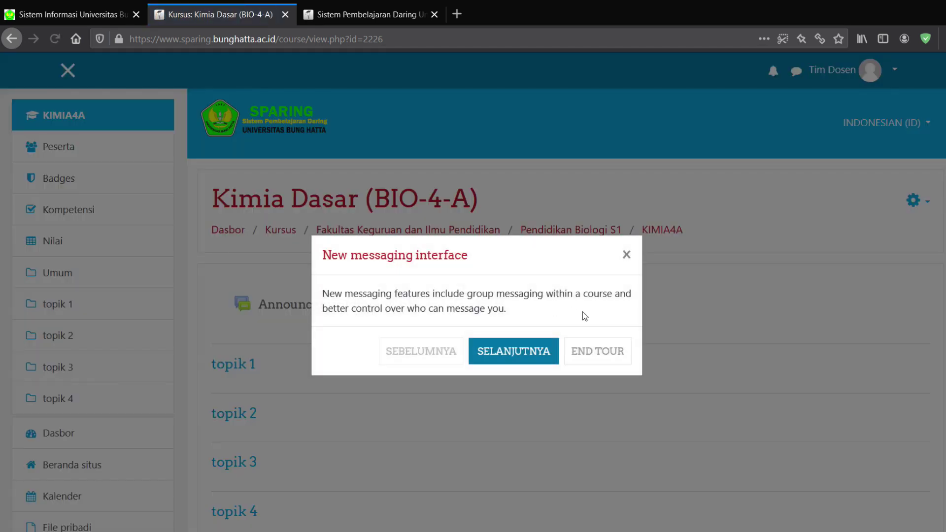
click(625, 255)
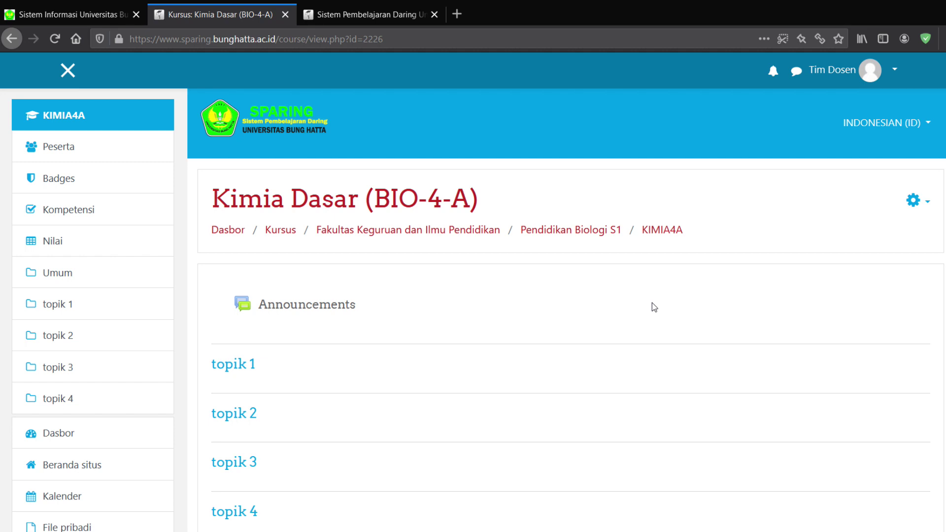
scroll(760, 293, down, 3)
scroll(761, 292, up, 3)
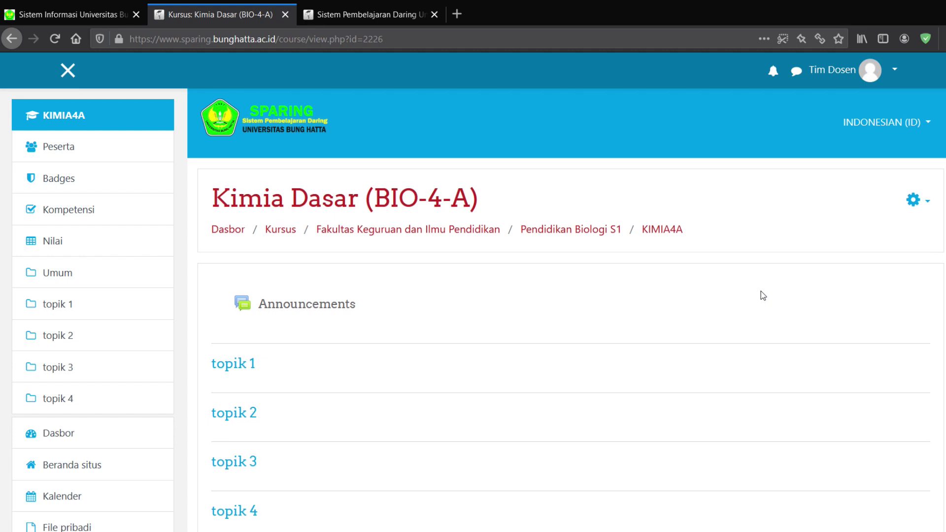
Turn on Hidupkan Mode Ubah and rename section topik 1 to 'Pertemuan 1'
click(918, 202)
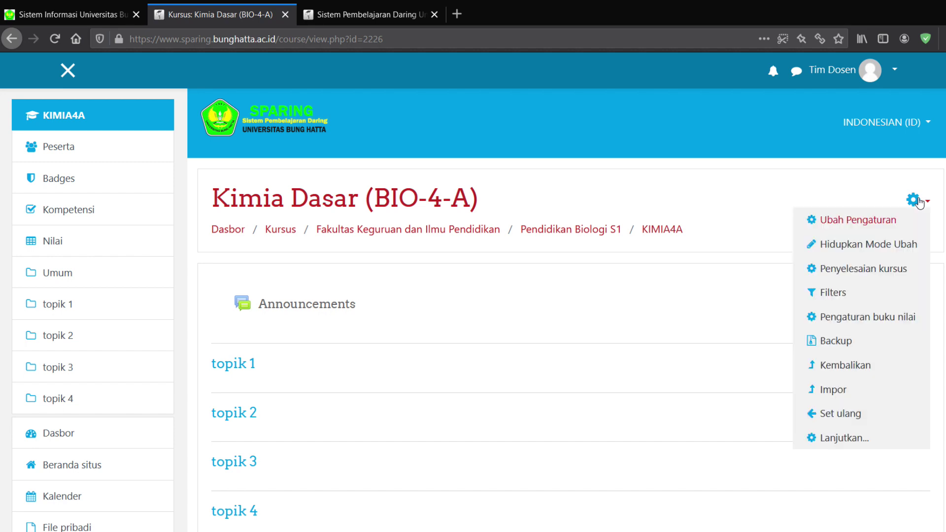
click(873, 245)
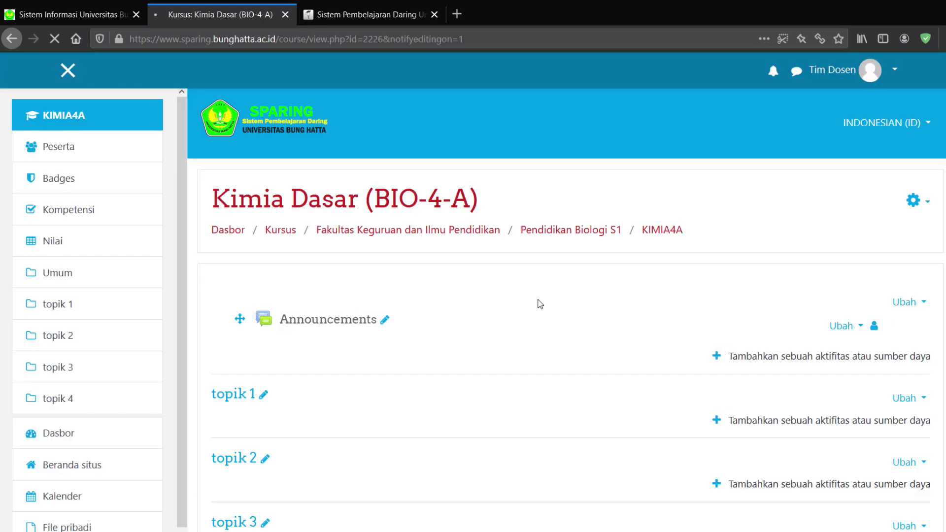
click(264, 397)
text(Pertemuan)
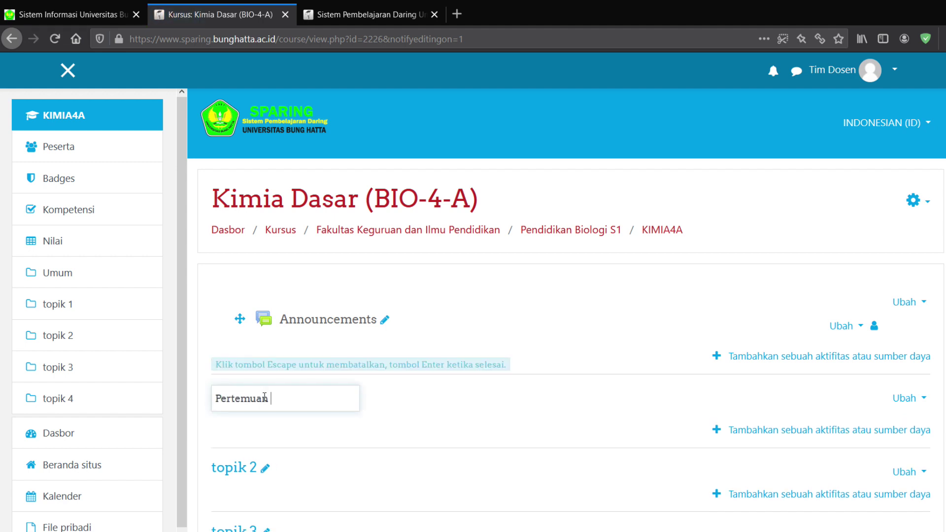
key(Escape)
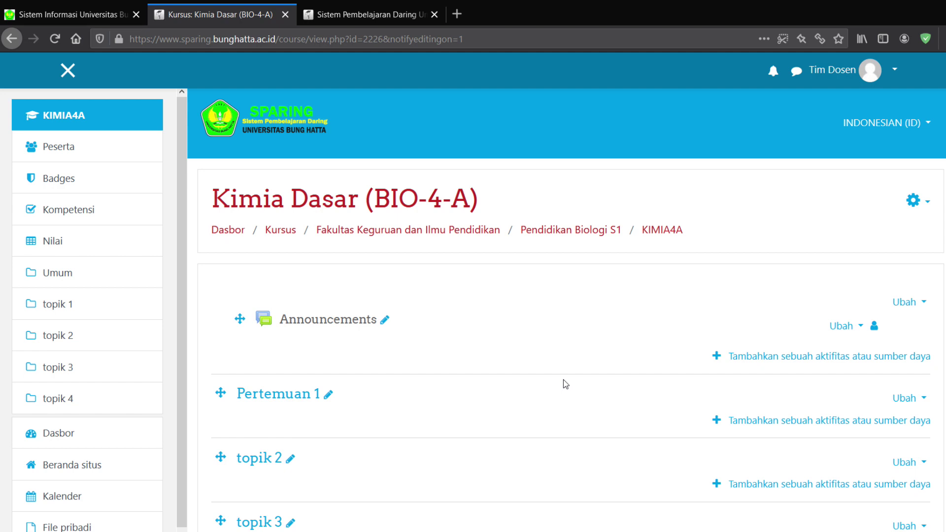
Open the activity-or-resource chooser under Pertemuan 1 and select the File resource
click(769, 422)
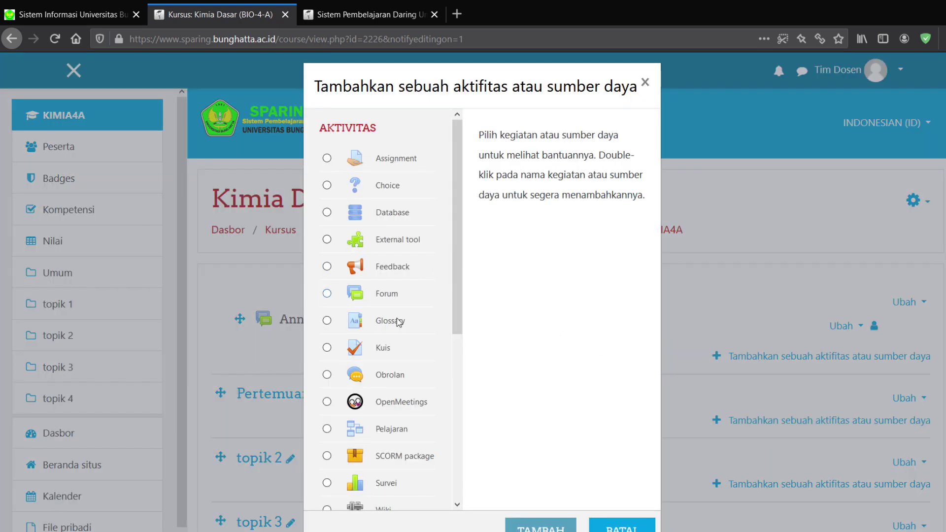
scroll(398, 321, down, 5)
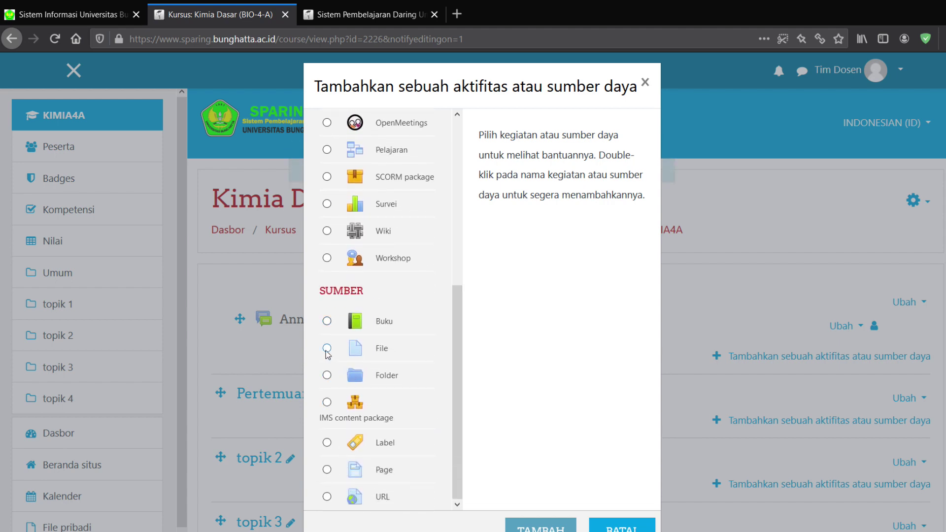
click(327, 349)
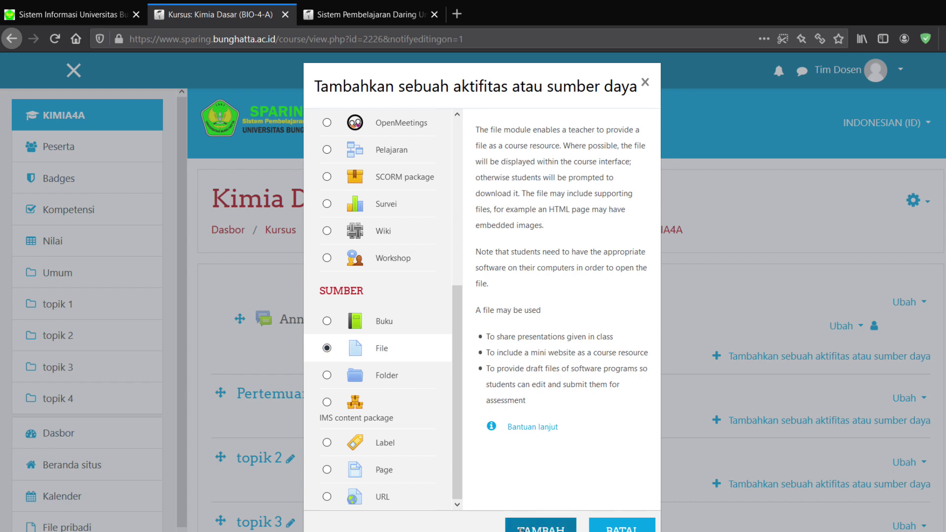
scroll(439, 320, up, 5)
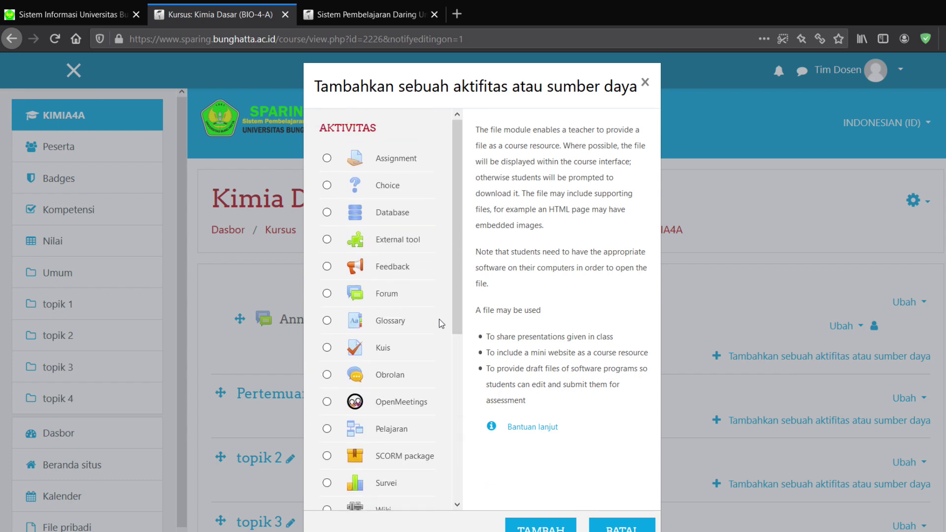
scroll(439, 319, down, 5)
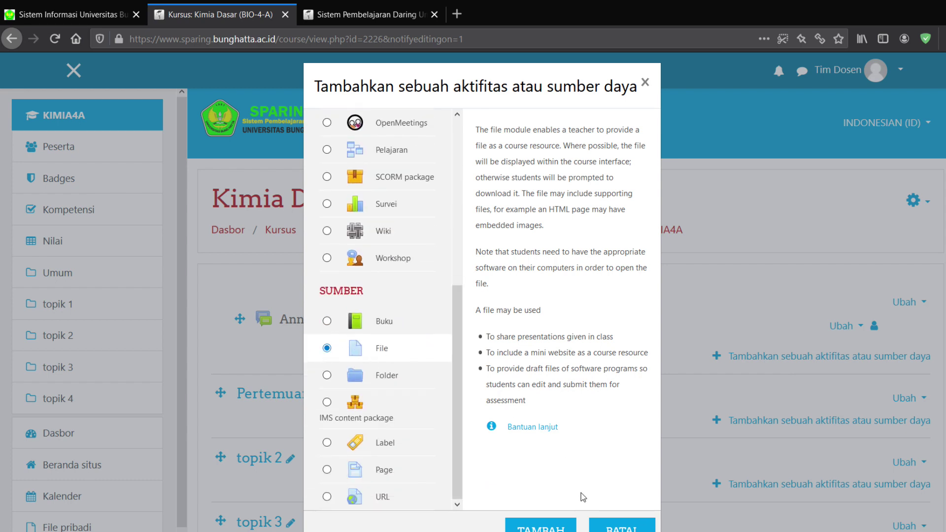
Add a File resource to Pertemuan 1 named 'Bahan Ajar Pertemuan 1'
click(540, 526)
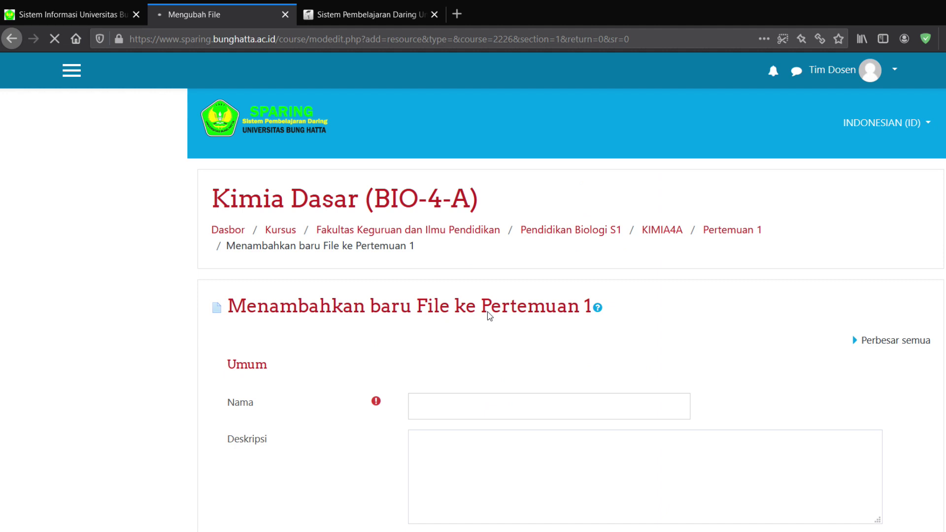
click(458, 408)
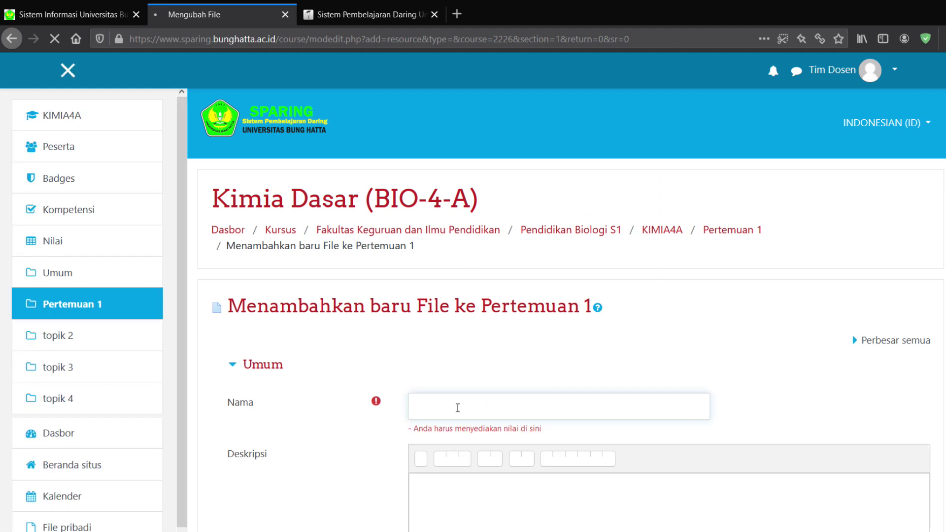
click(458, 408)
text(B)
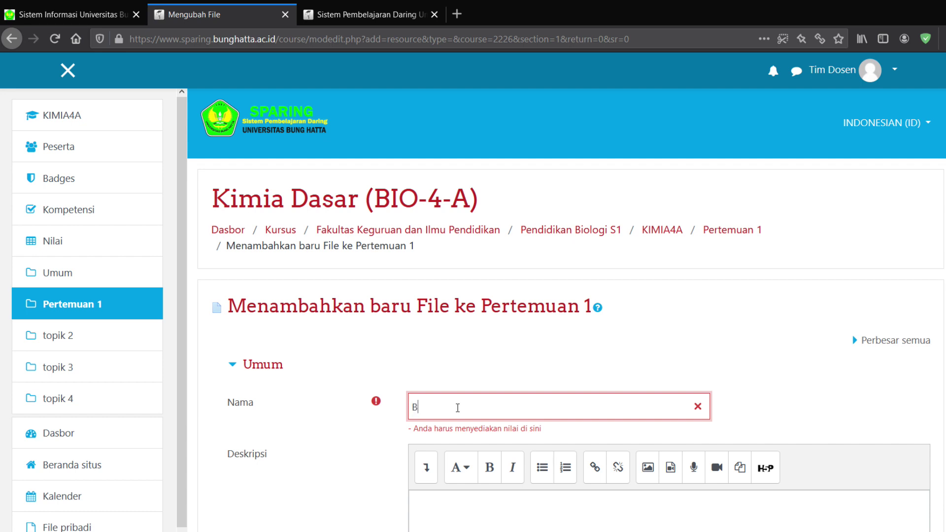
text(ahan Ajar Pertemuan 1)
scroll(457, 408, down, 5)
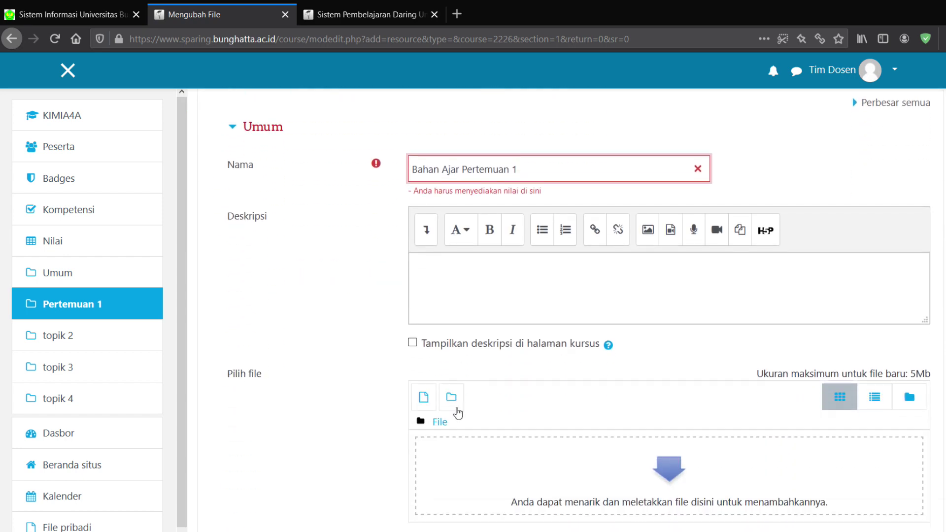
click(458, 290)
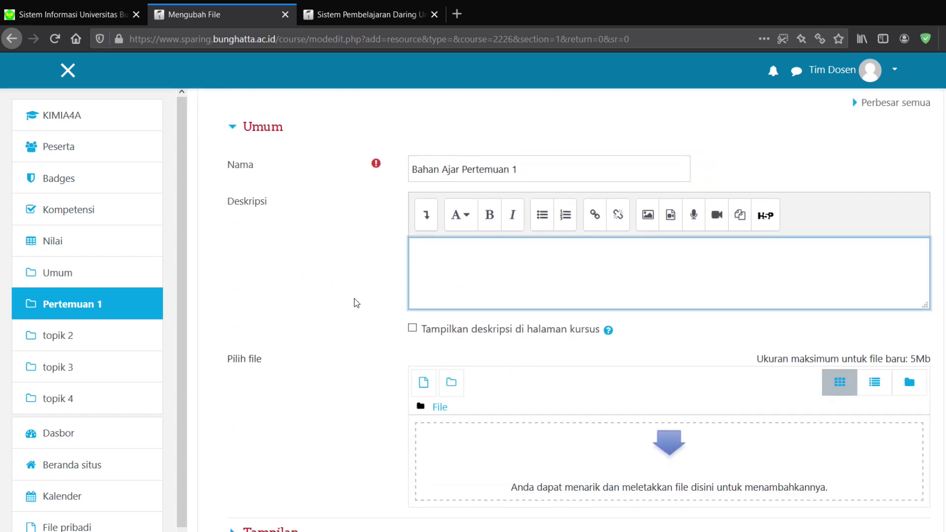
scroll(354, 302, down, 3)
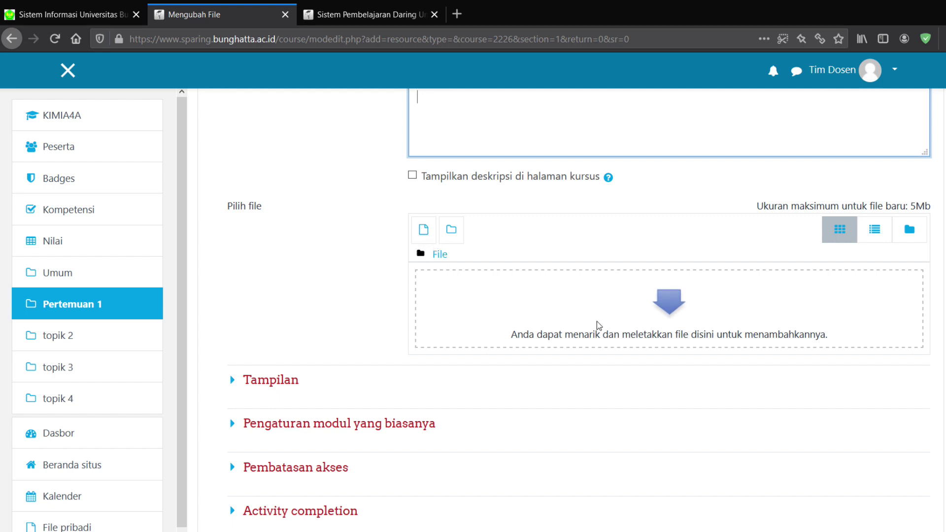
Upload 01.jpg from the computer as the resource's attached file
click(423, 234)
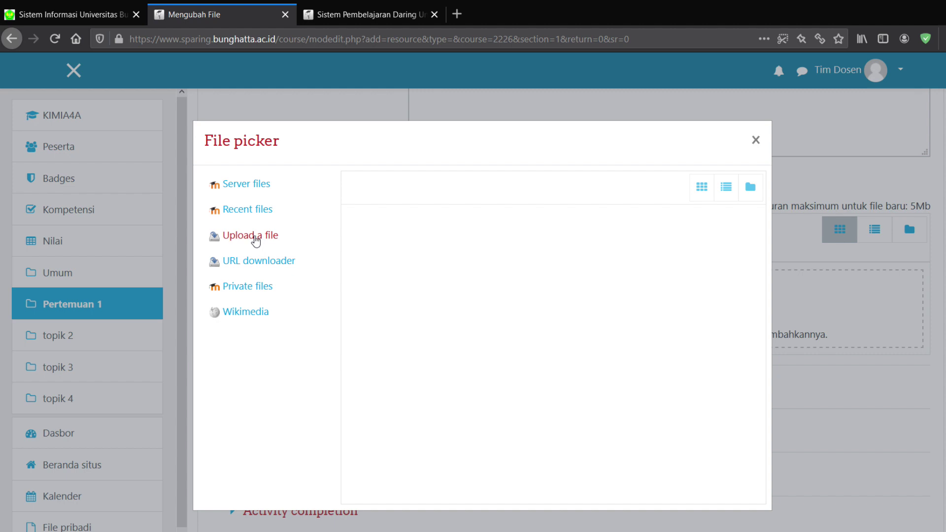
click(255, 240)
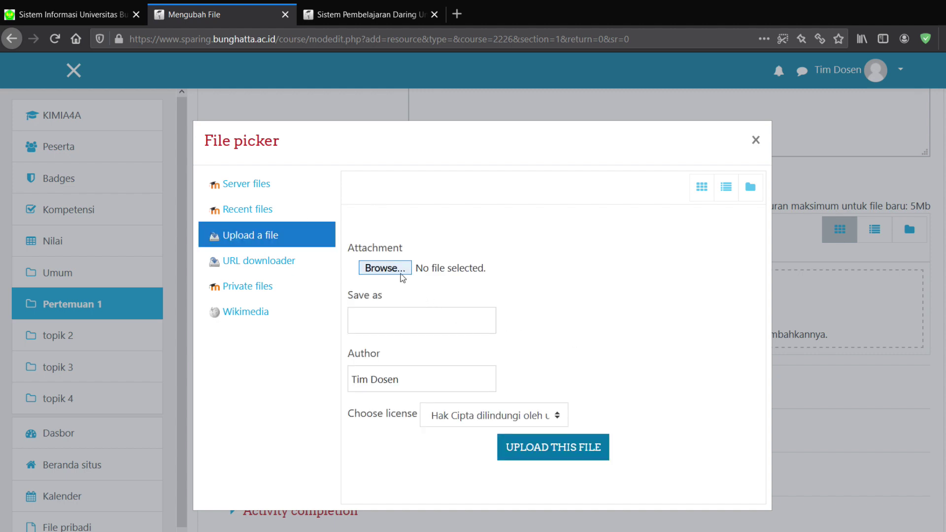
click(402, 273)
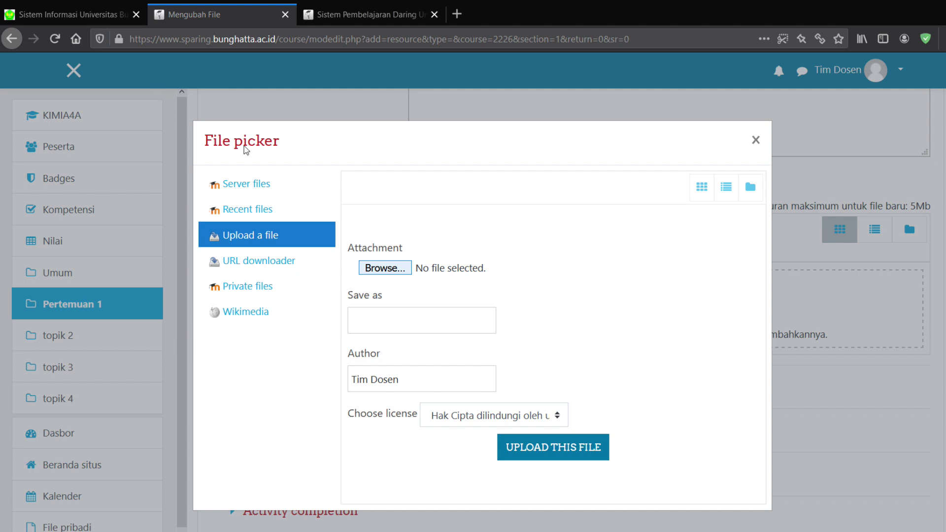
double_click(401, 283)
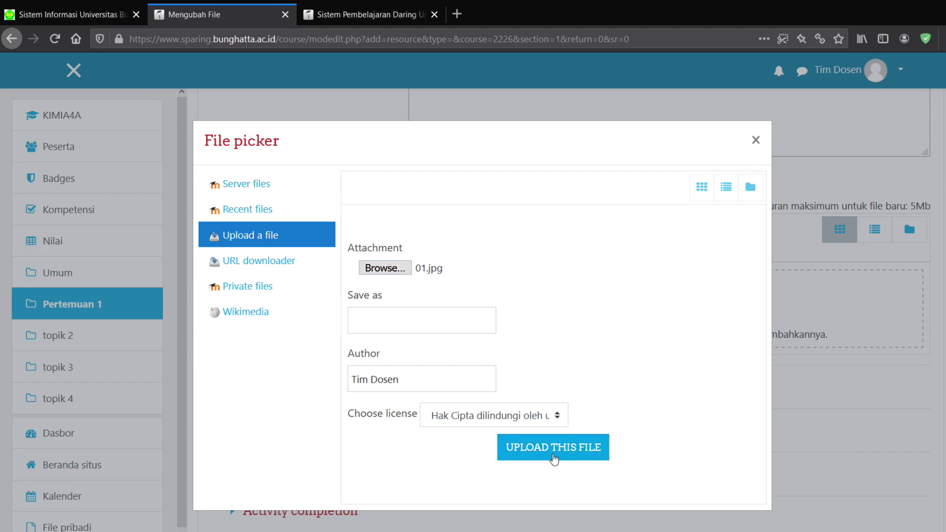
click(553, 458)
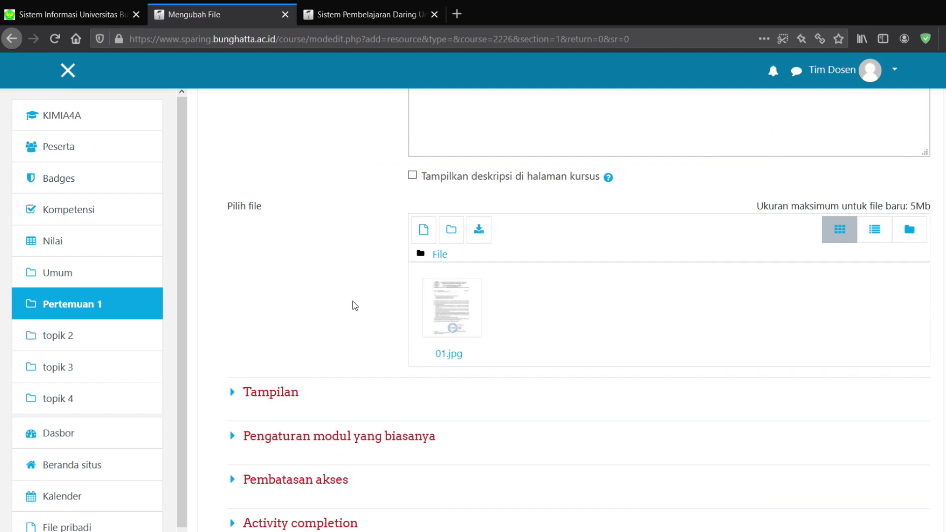
Save the Bahan Ajar Pertemuan 1 resource and open its file page
scroll(355, 306, down, 2)
scroll(355, 305, down, 3)
scroll(355, 305, up, 6)
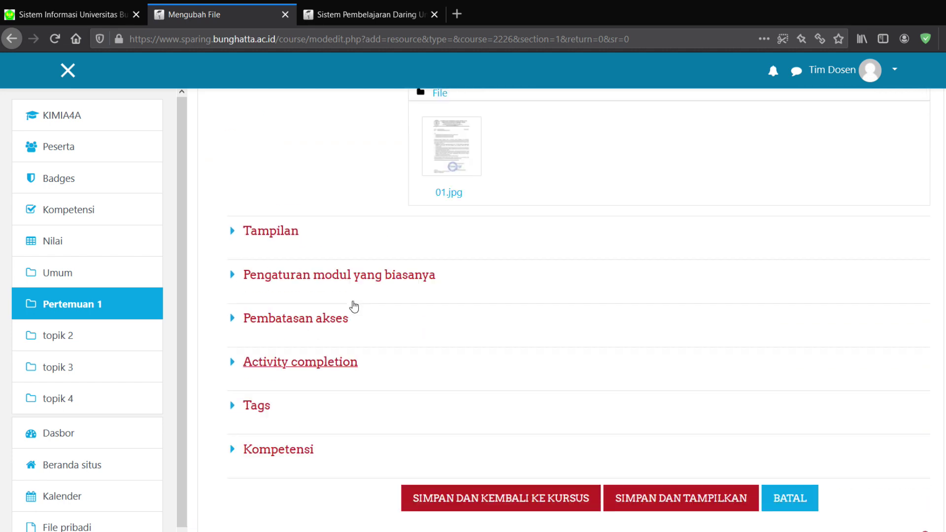
scroll(354, 306, down, 6)
scroll(355, 306, down, 1)
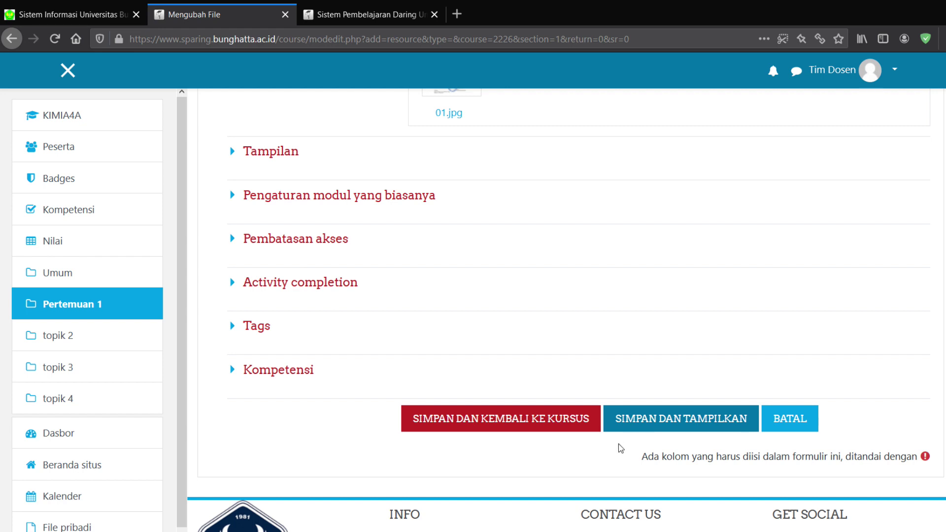
click(641, 420)
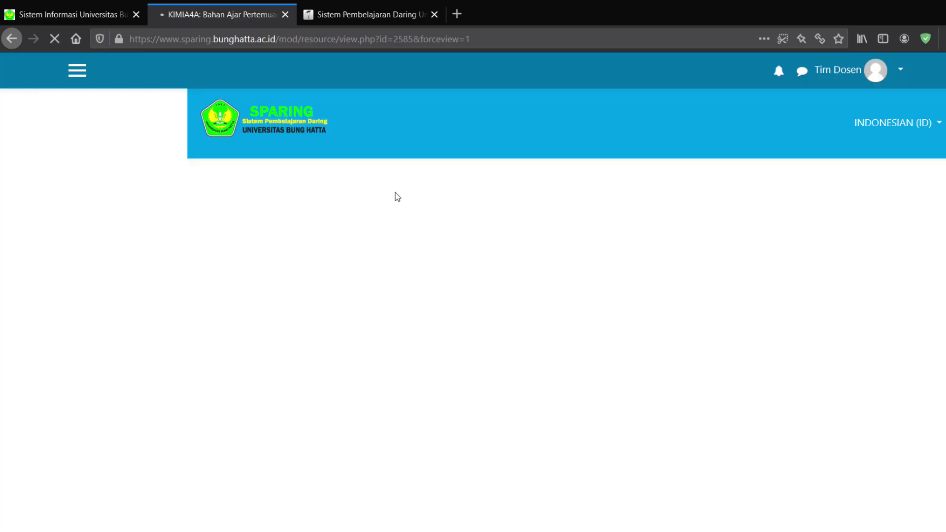
Scroll through the uploaded letter, then return to the Kimia Dasar course page
scroll(449, 318, down, 15)
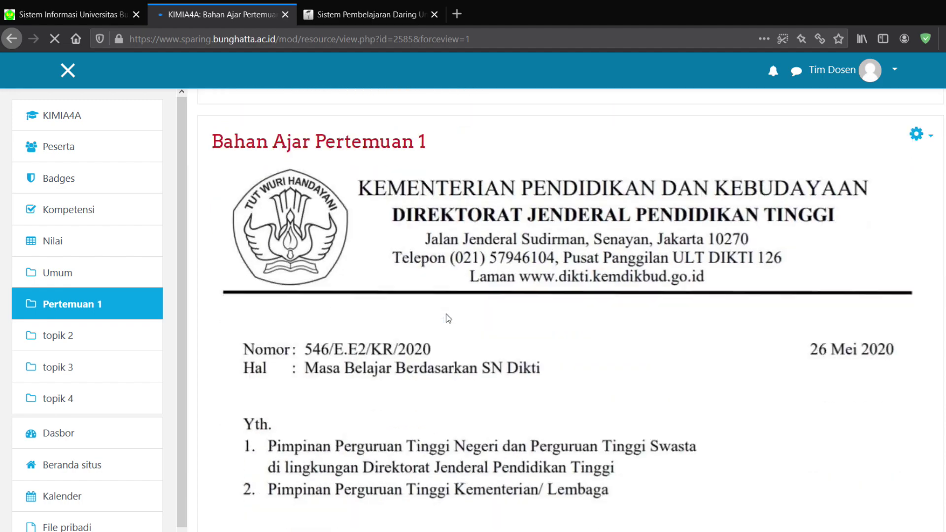
scroll(448, 317, up, 15)
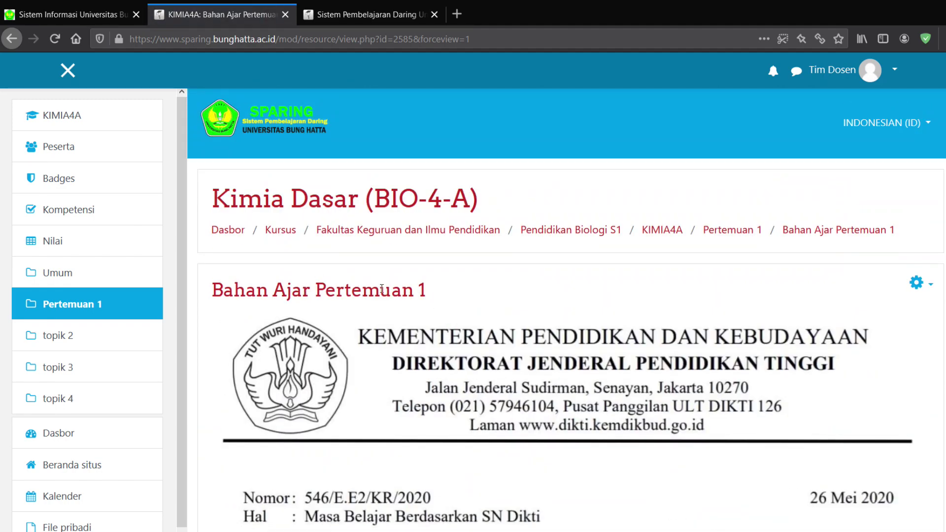
click(659, 238)
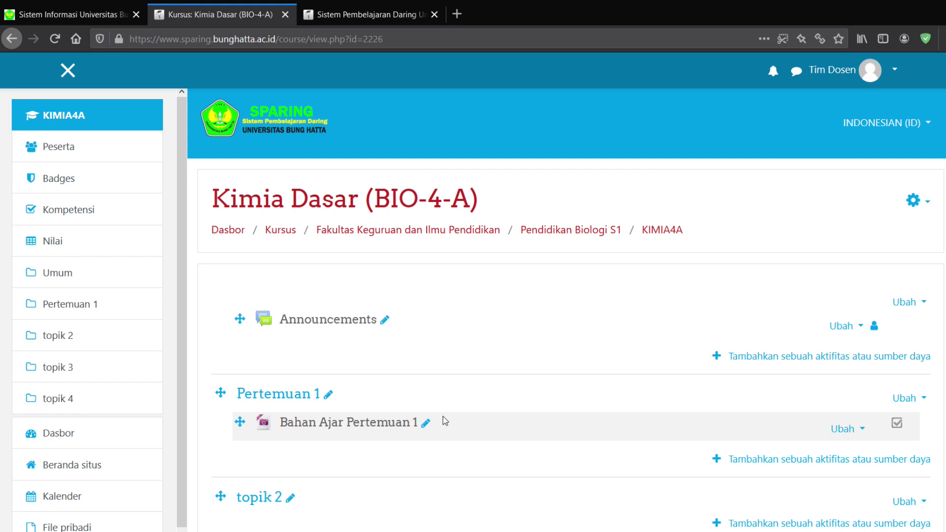
Open the activity chooser under Pertemuan 1 and select Forum
scroll(526, 411, down, 3)
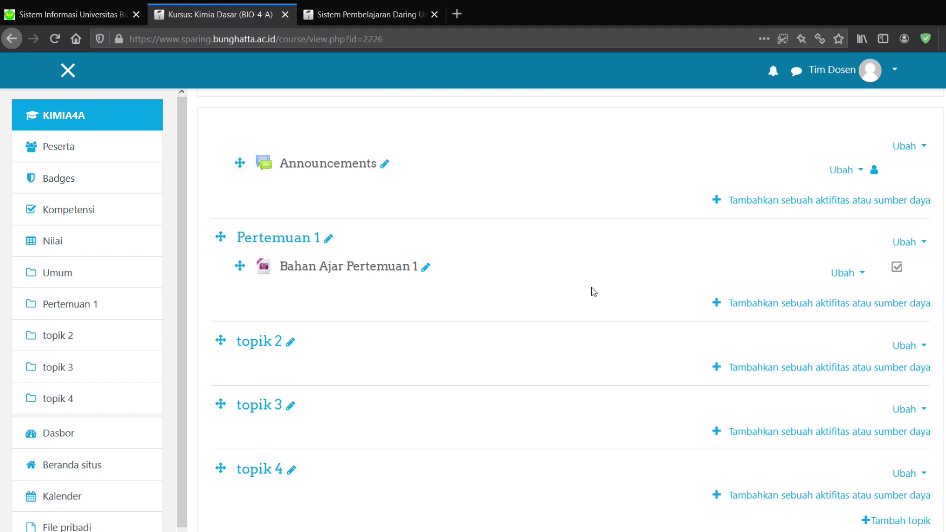
click(779, 307)
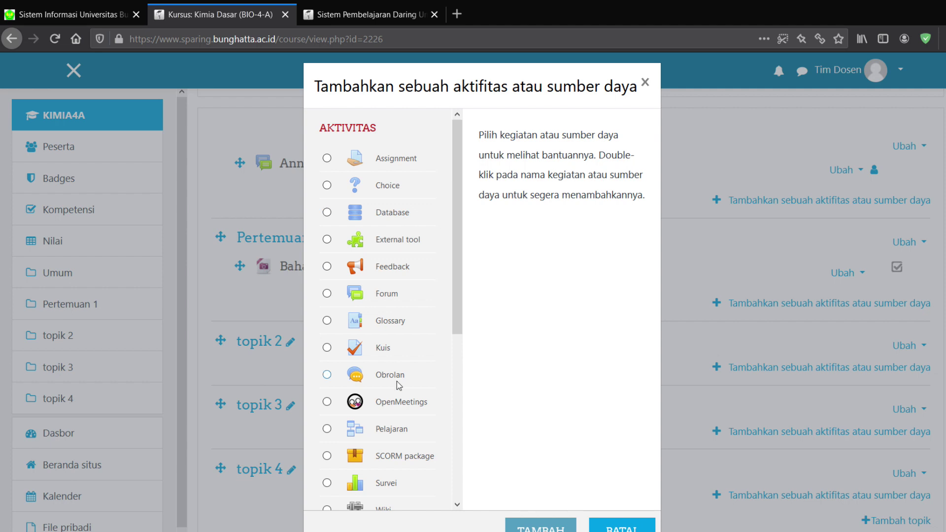
scroll(397, 381, down, 5)
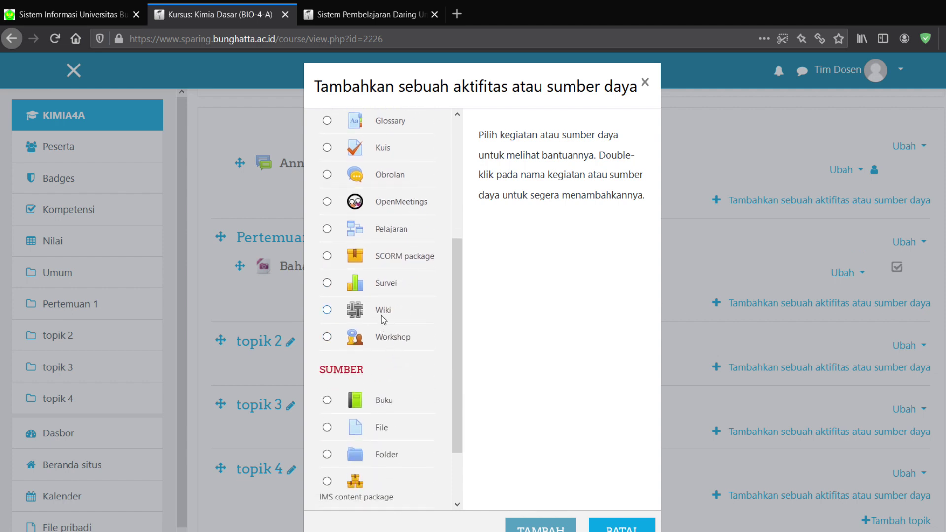
scroll(381, 316, up, 2)
scroll(383, 319, up, 4)
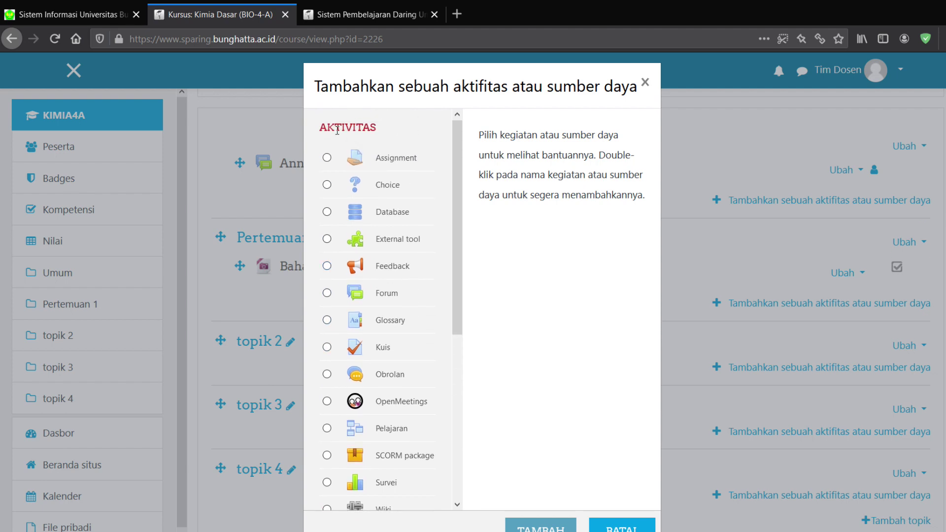
click(326, 293)
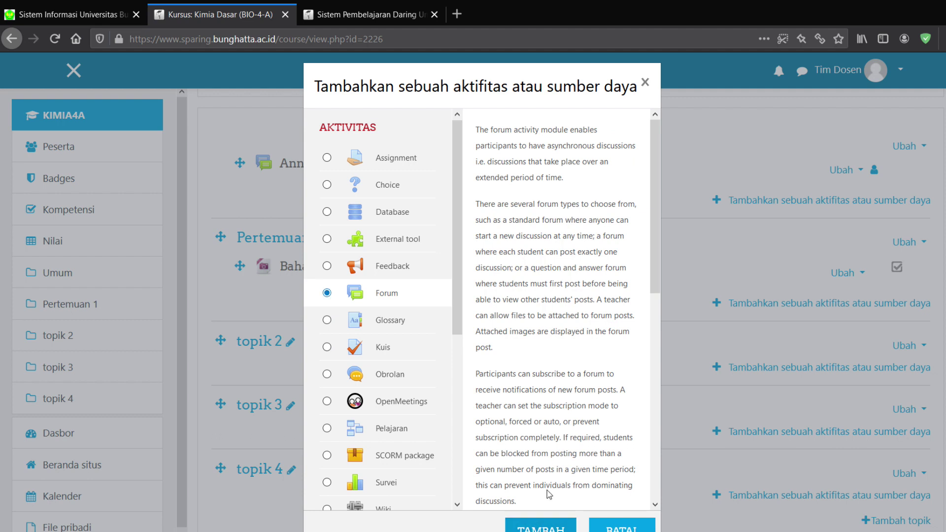
Create forum 'Diskusi Pertemuan 1' with description 'Silakan berdiskusi tentang bahan yang sudah dikirimkan', shown on course page
click(541, 525)
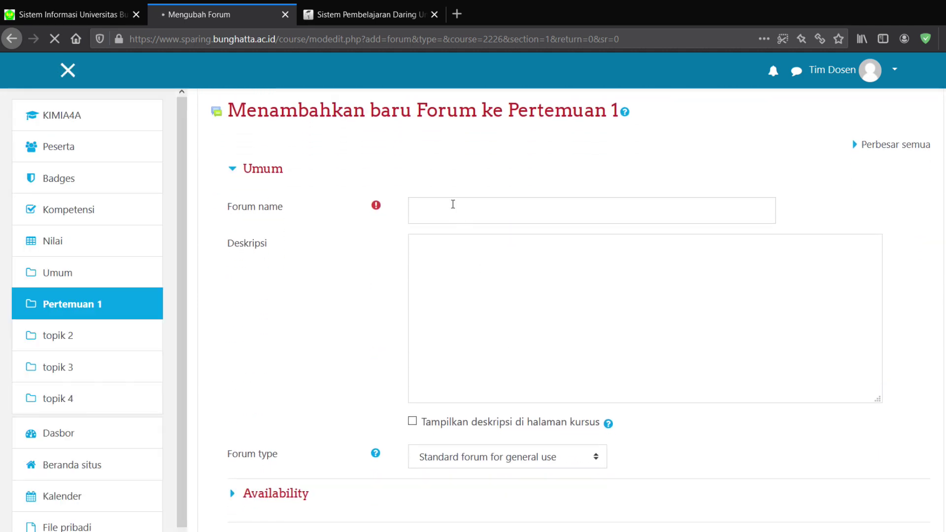
click(453, 204)
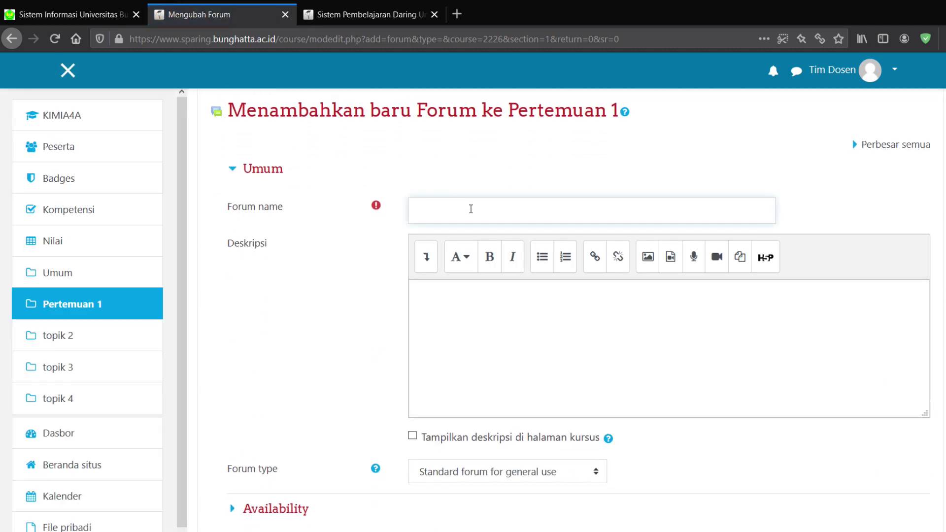
text(Diskusi Pertemuan 1)
scroll(469, 208, down, 3)
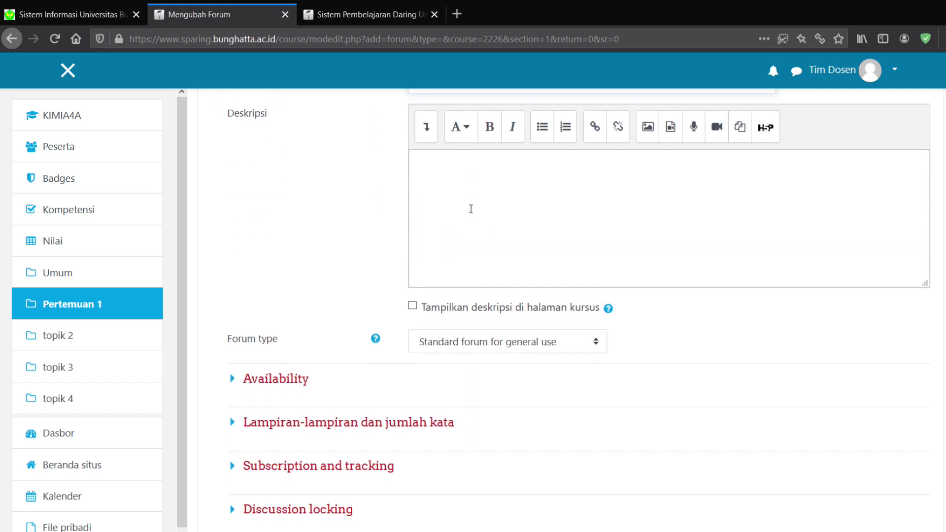
click(484, 205)
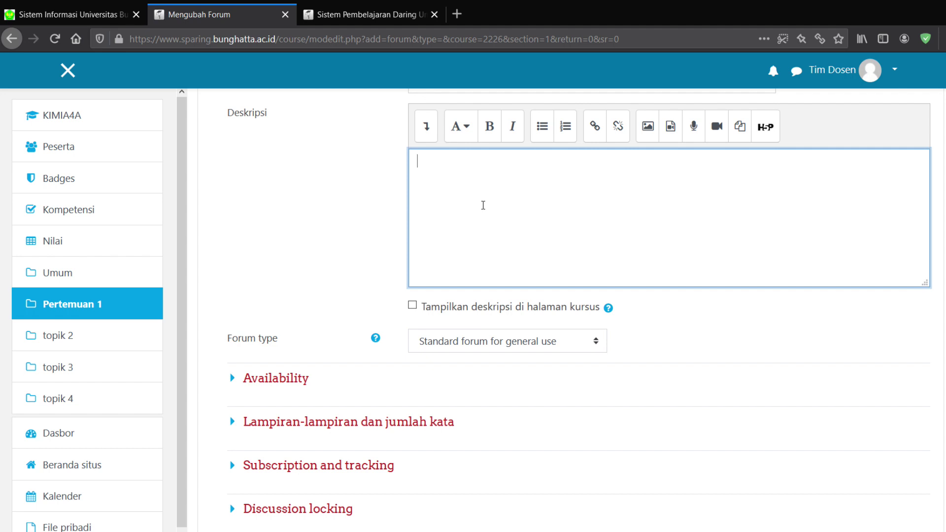
text(Silakan berdiskusi)
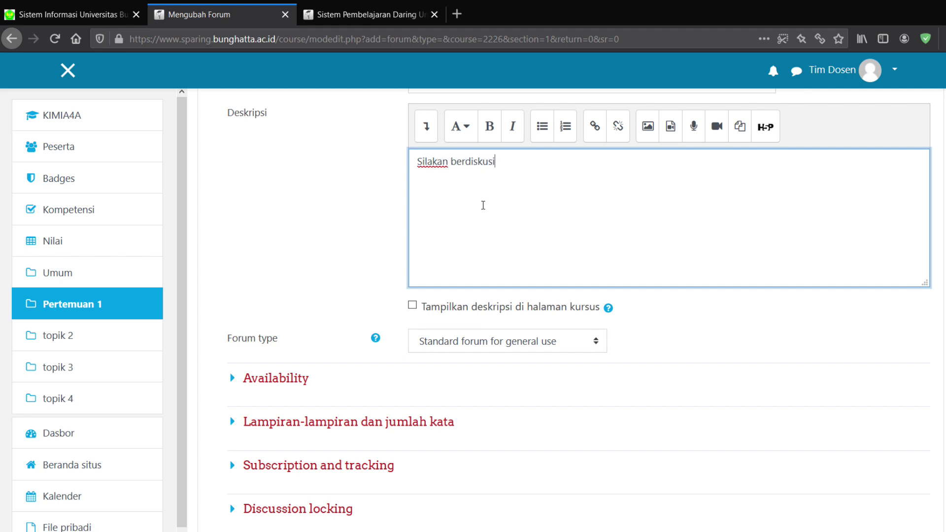
text( tentang bahan yang)
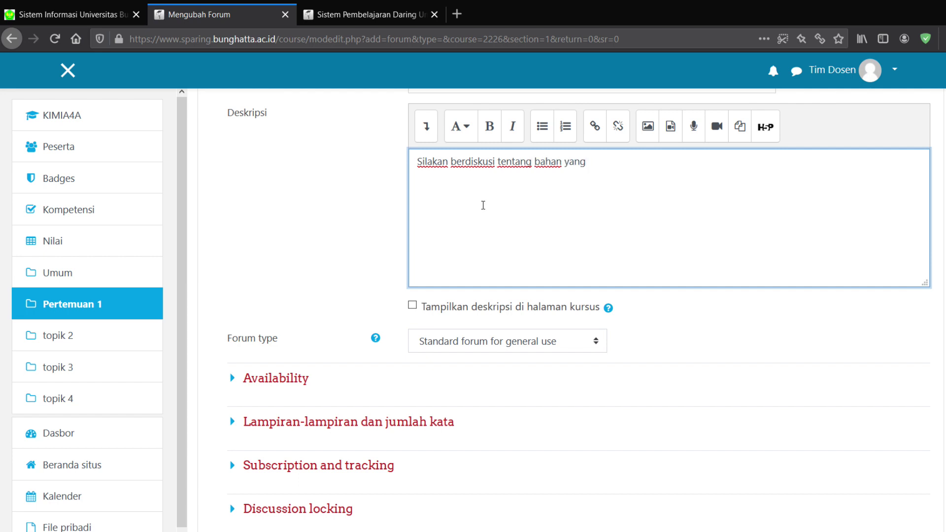
text( sudah dikirimkan)
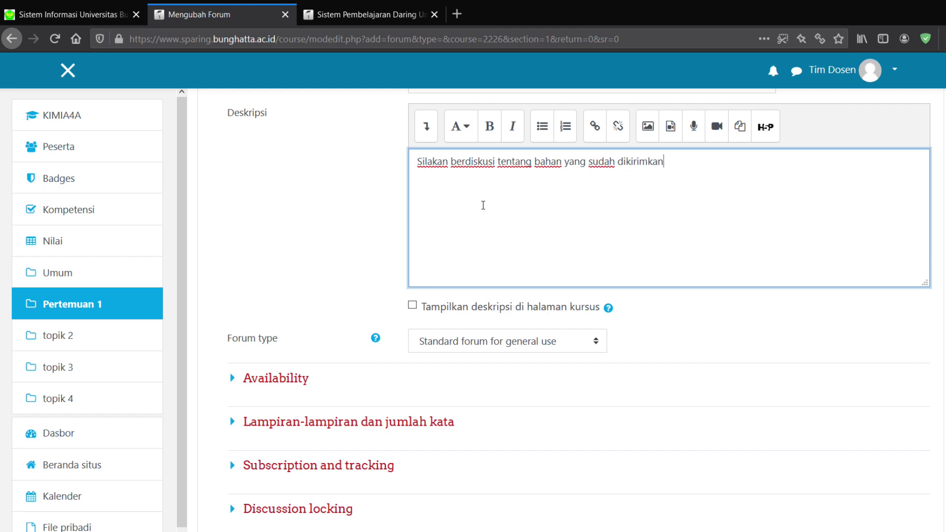
scroll(482, 204, down, 3)
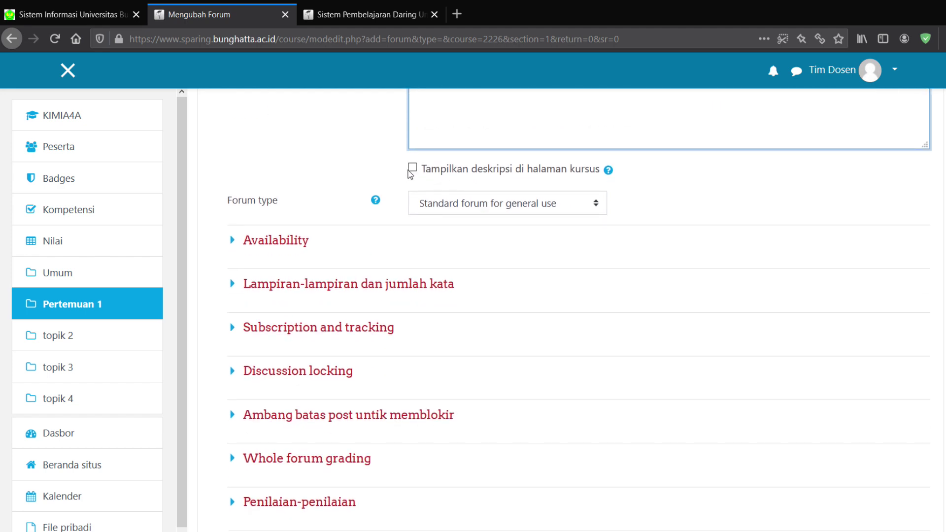
click(411, 169)
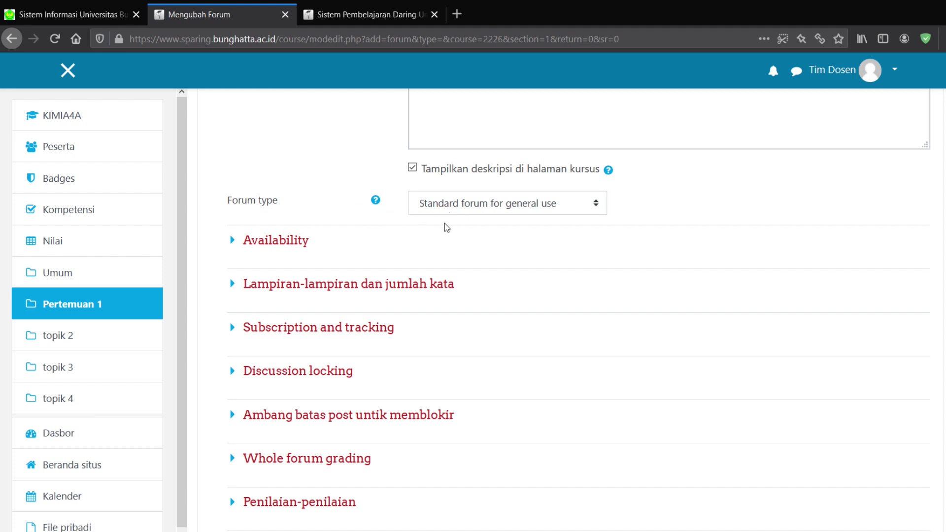
In the post blocking threshold settings, keep the blocking period at Jangan diblokir
scroll(484, 252, down, 2)
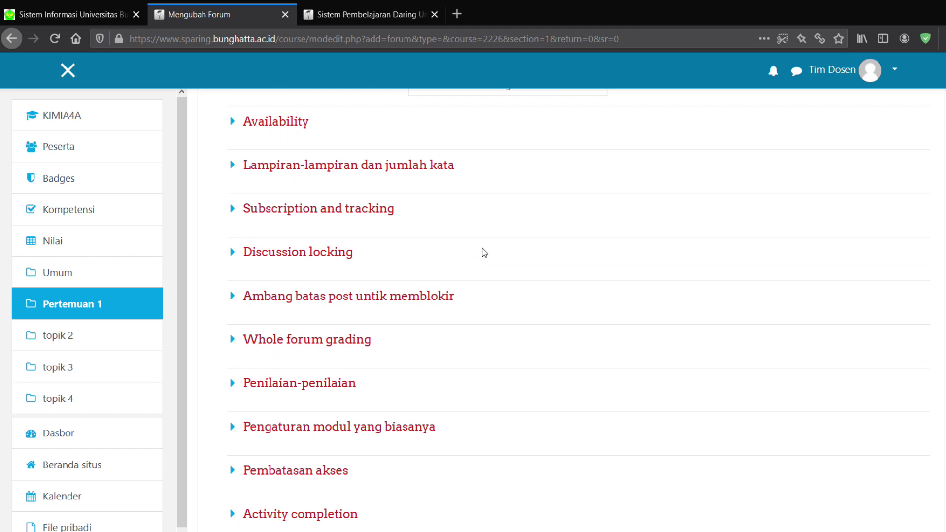
scroll(485, 252, down, 3)
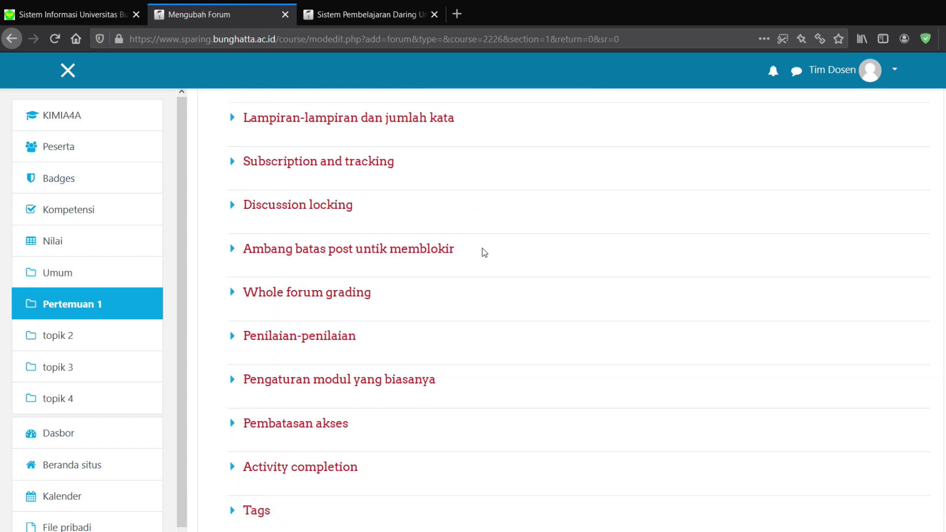
scroll(484, 253, up, 3)
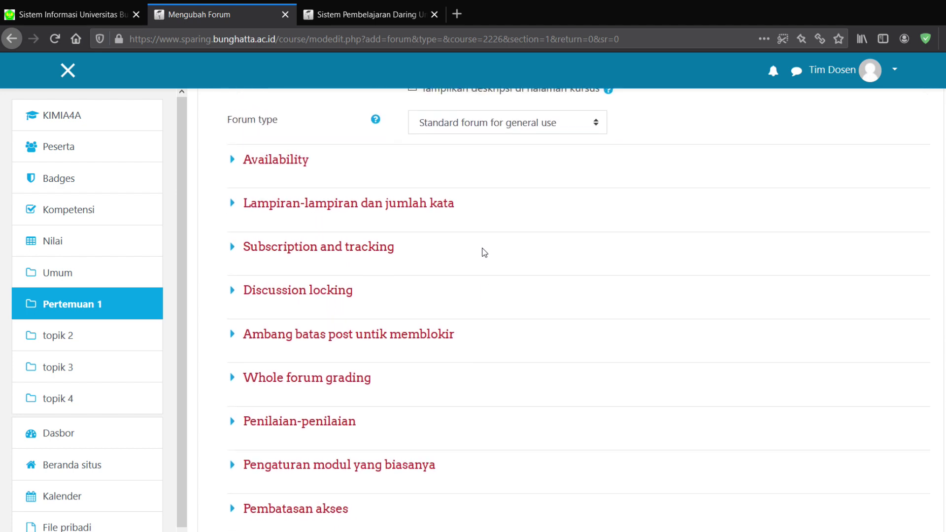
click(349, 340)
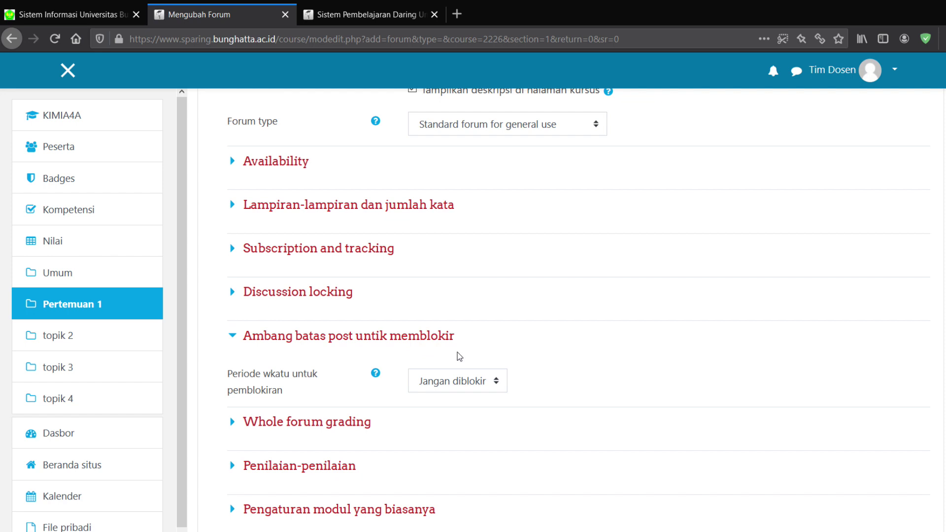
click(437, 385)
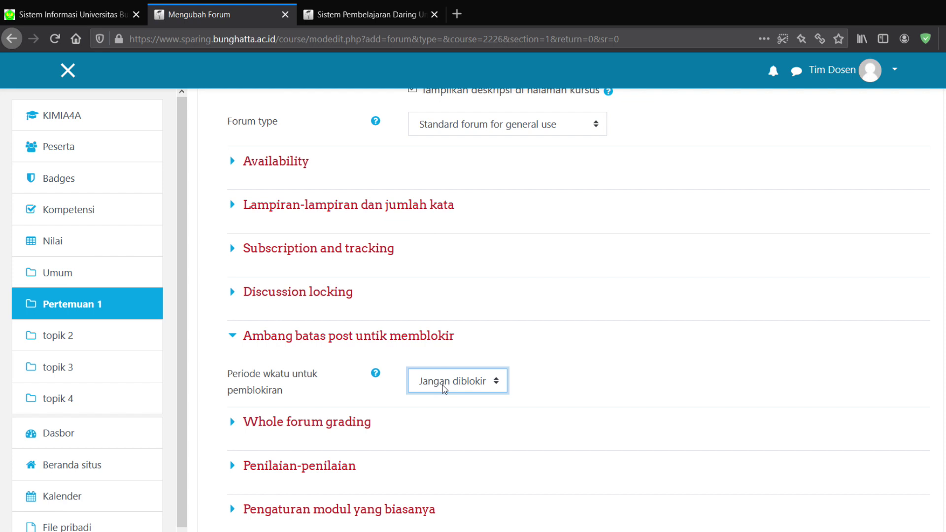
click(577, 382)
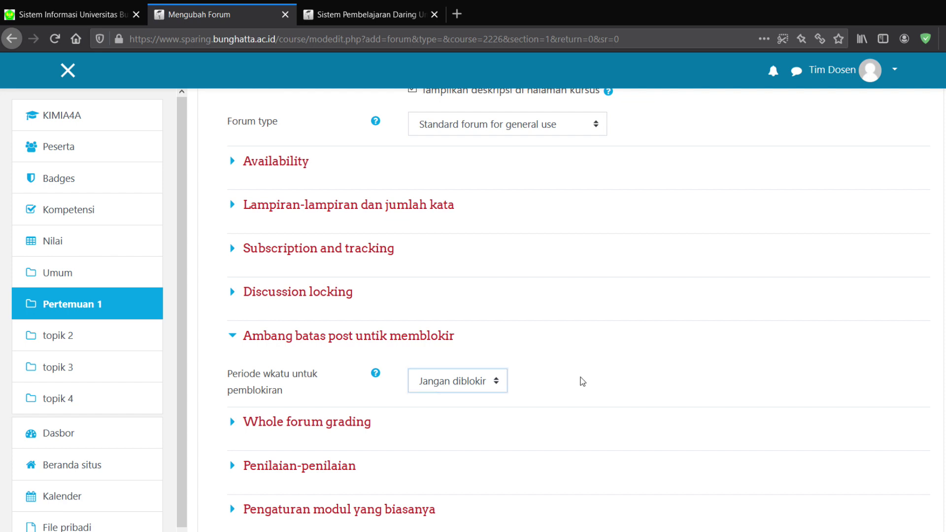
scroll(275, 389, down, 1)
scroll(276, 390, down, 2)
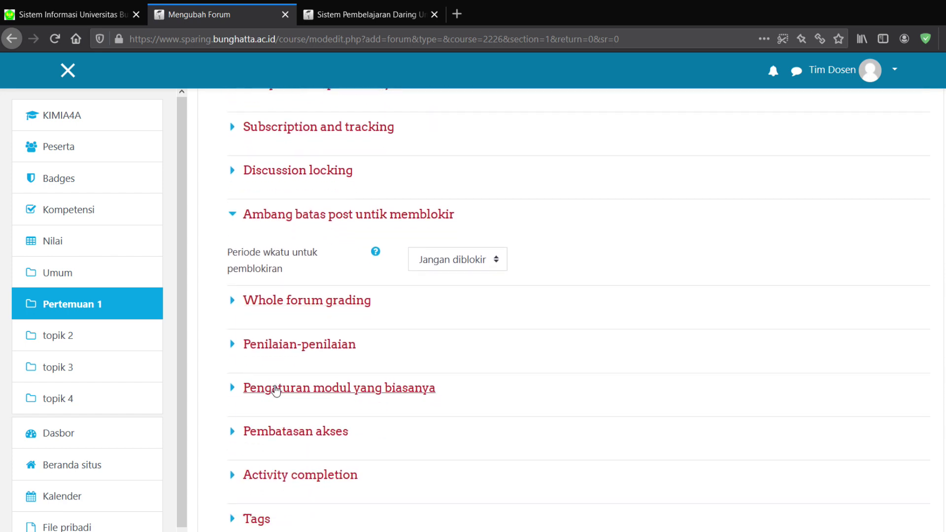
Read the post-blocking help text, then scroll down to the save buttons
click(376, 253)
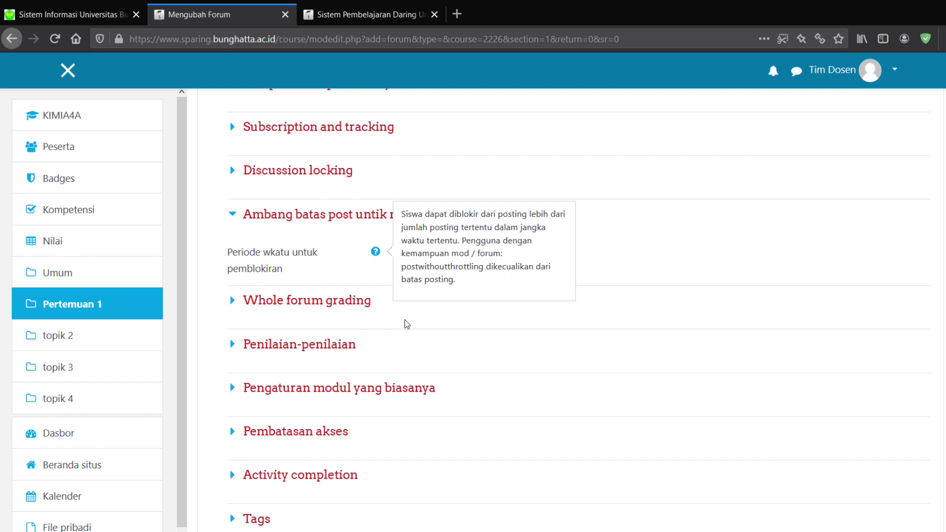
click(299, 269)
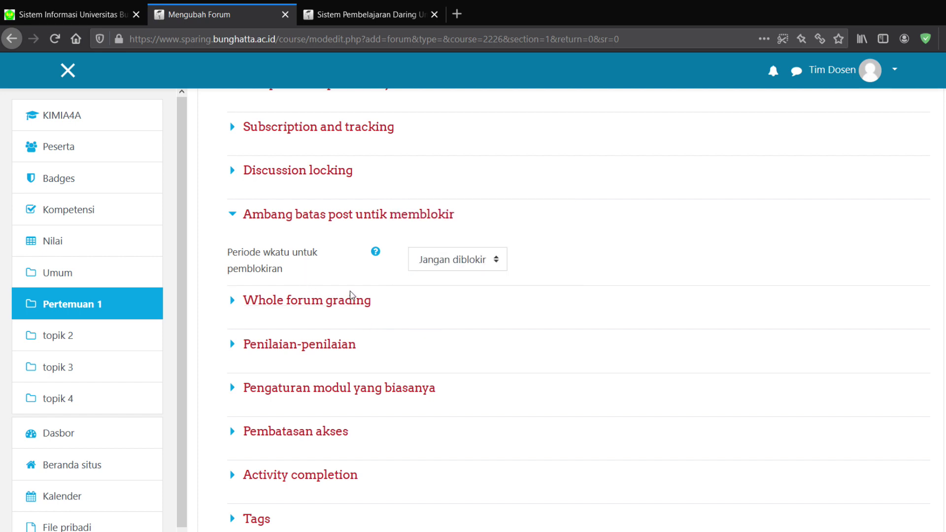
scroll(402, 387, down, 3)
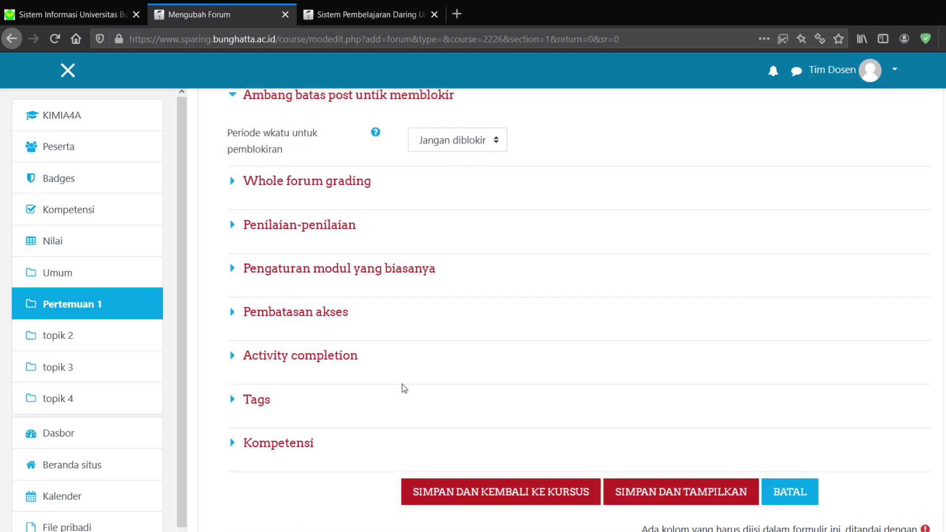
scroll(402, 383, up, 10)
scroll(402, 383, up, 7)
scroll(402, 383, down, 10)
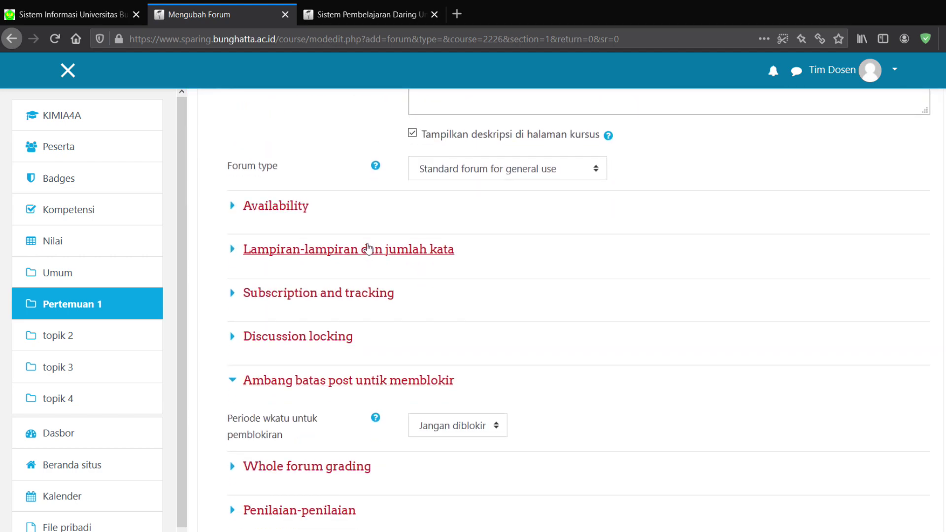
scroll(569, 430, down, 1)
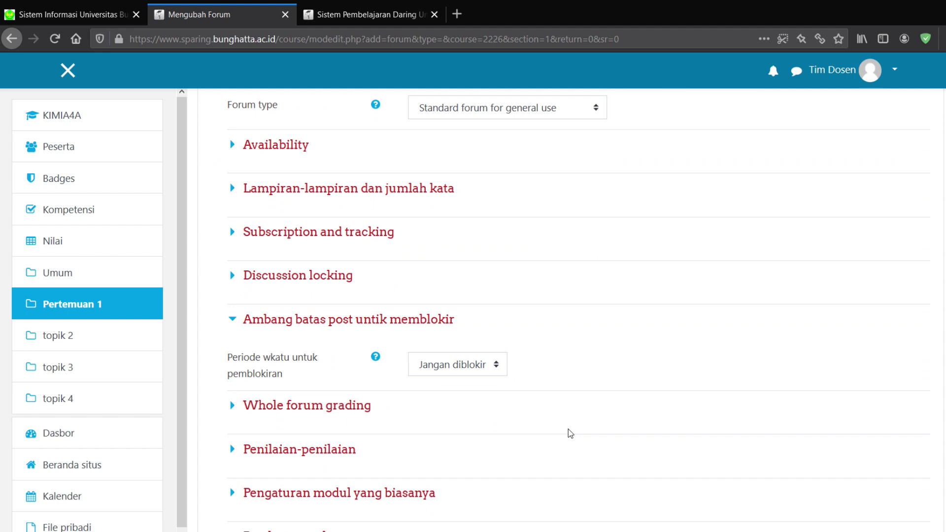
scroll(569, 430, down, 4)
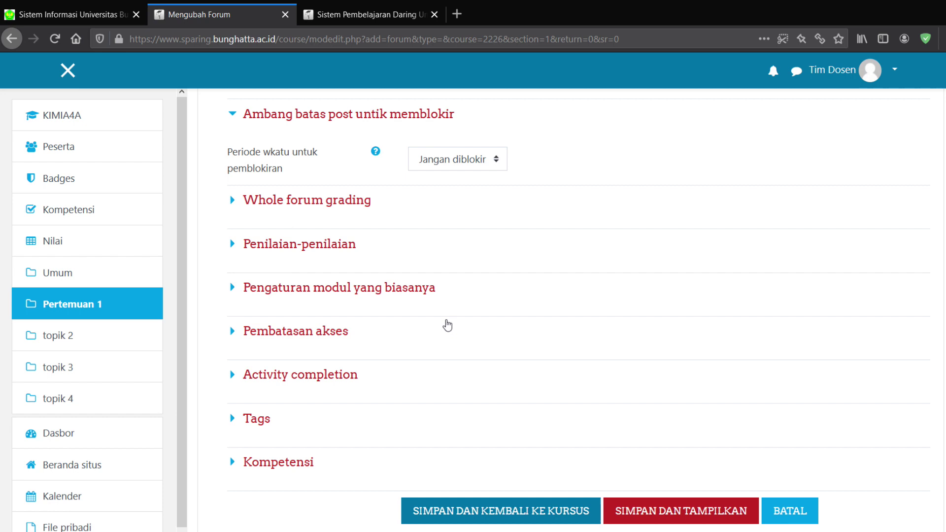
Save the Diskusi Pertemuan 1 forum and return to the Kimia Dasar course page
click(483, 513)
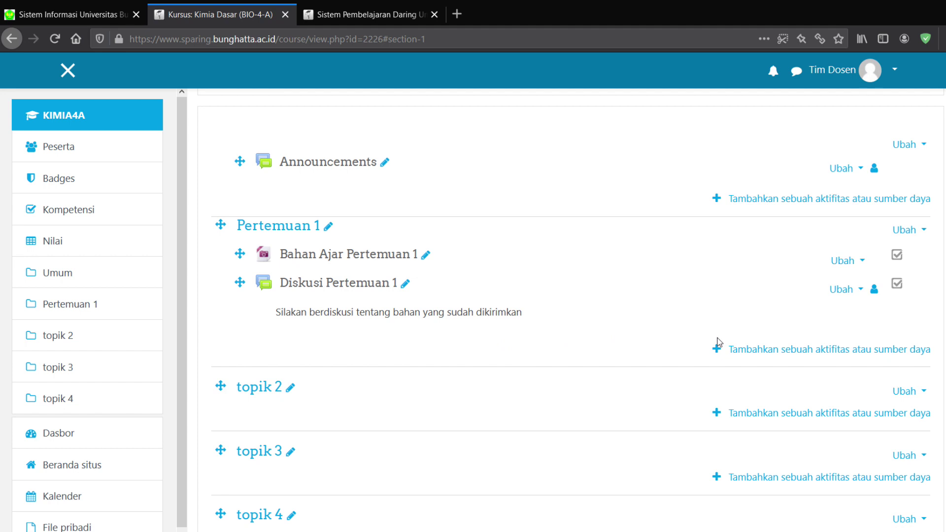
Choose Assignment in Pertemuan 1's activity chooser and add it
click(769, 350)
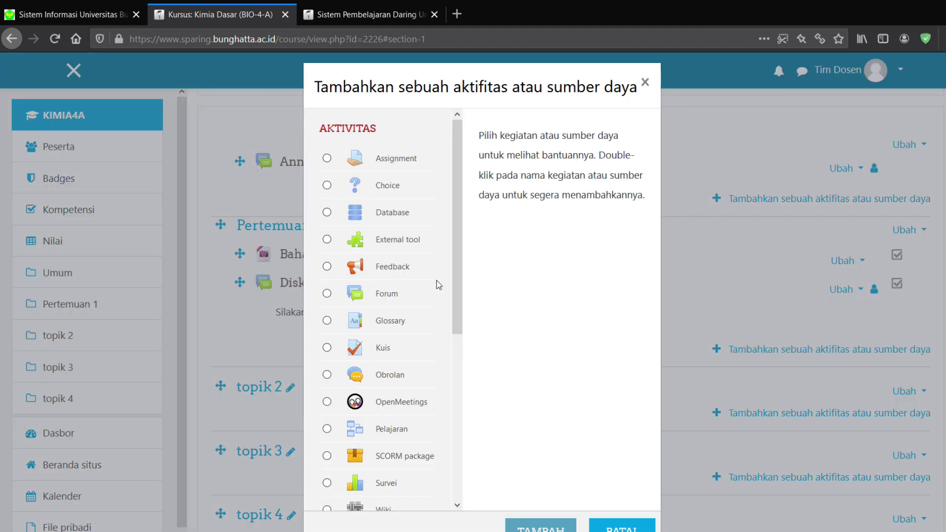
click(327, 158)
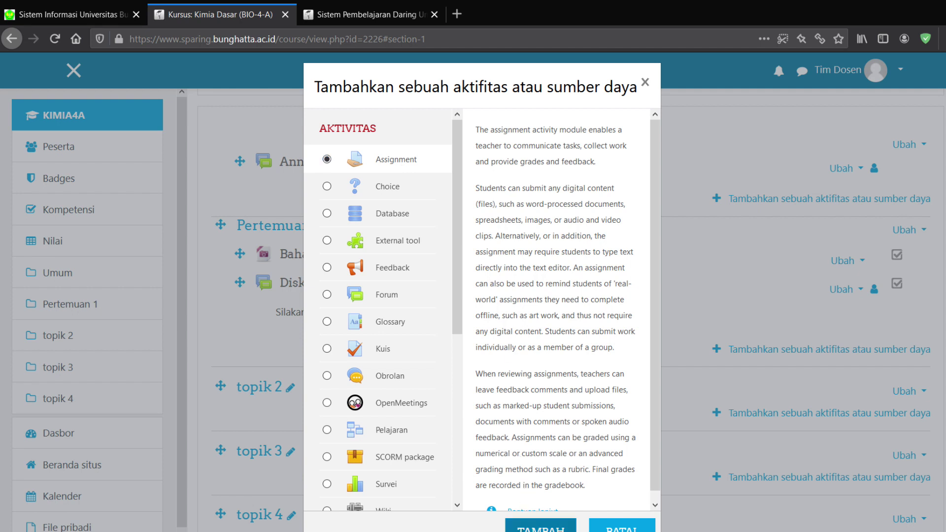
click(540, 526)
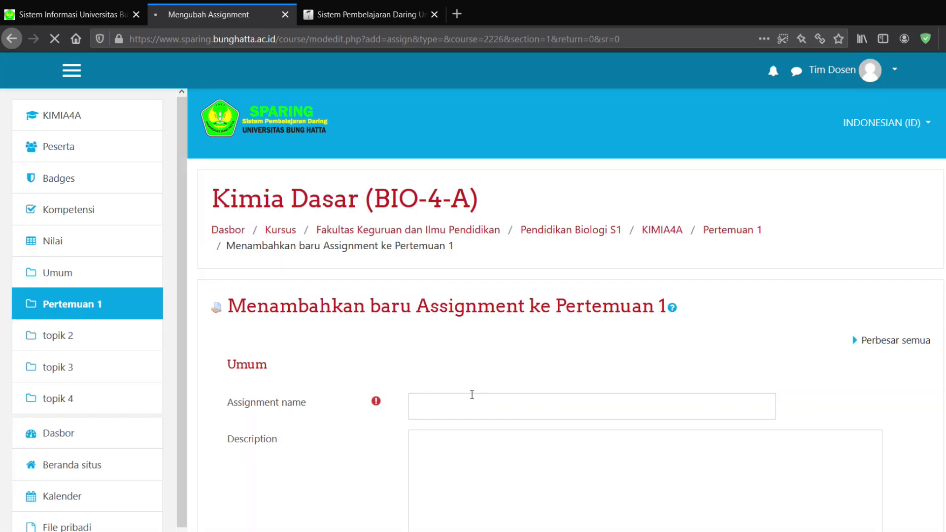
Enter 'Tugas Pertemuan 1' as the name and 'Buat tugas sesuai instruksi di Forum' as description
click(447, 406)
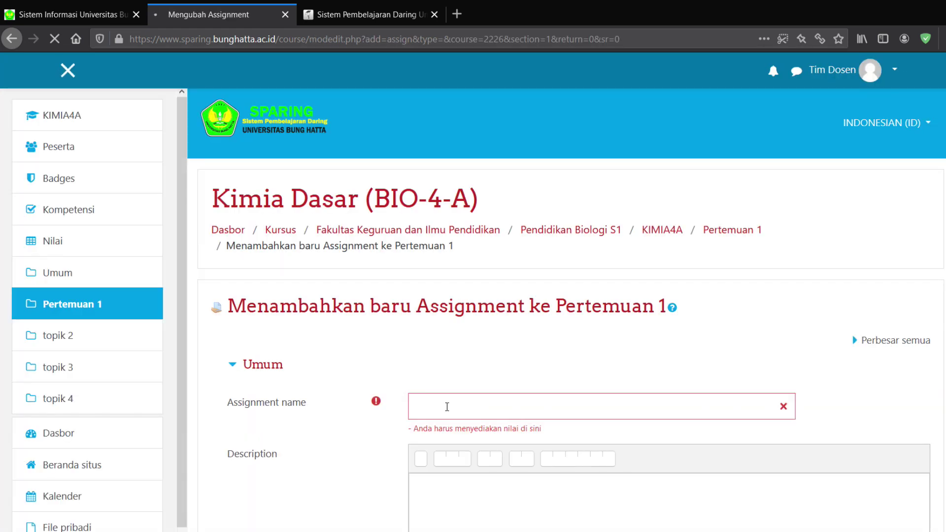
text(Tugas Pertemuan 1)
scroll(471, 302, down, 6)
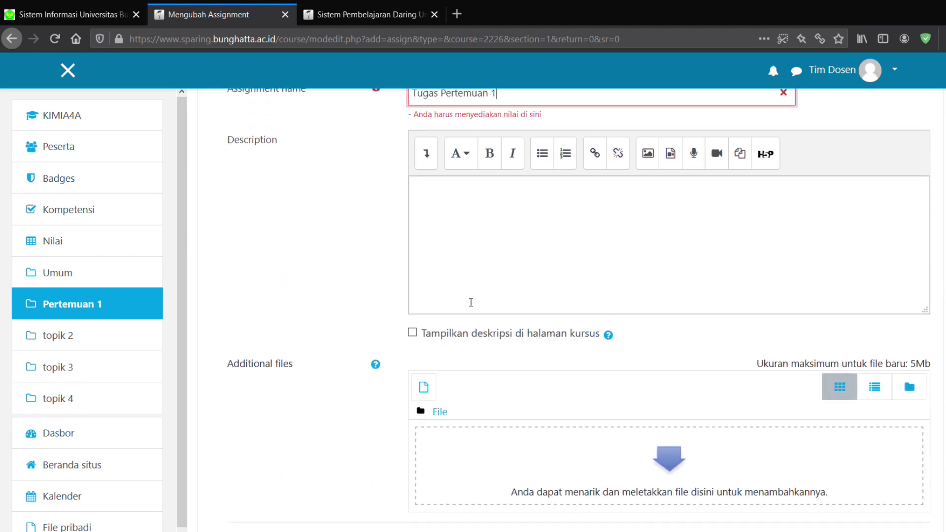
click(457, 221)
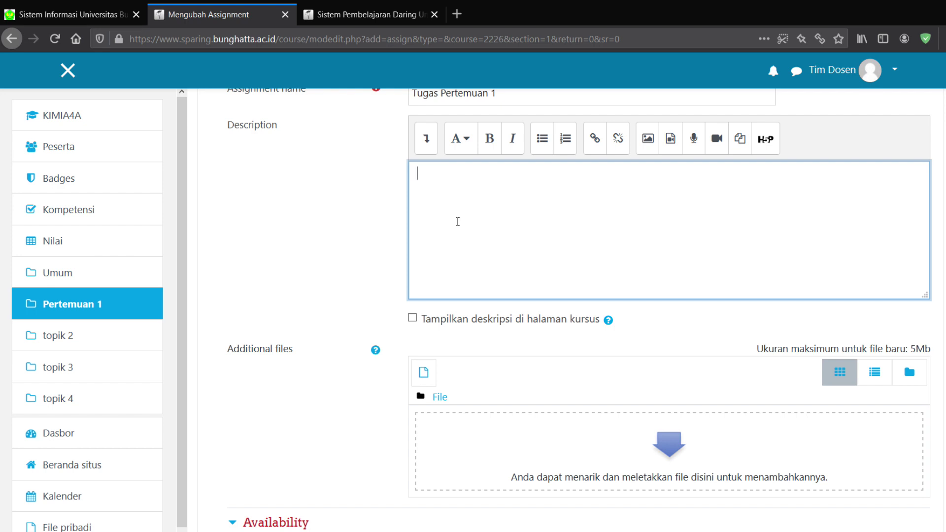
text(Buat tugas sesuai)
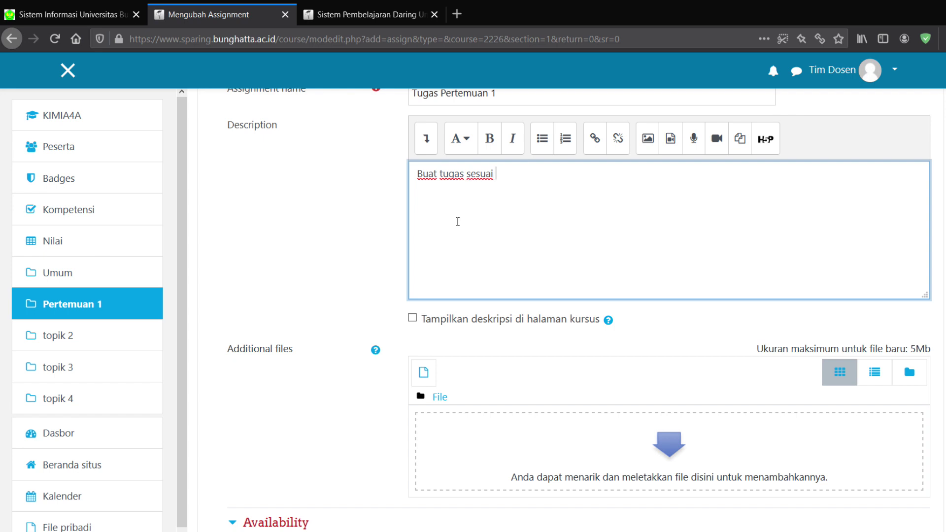
text( instruksi di Forum)
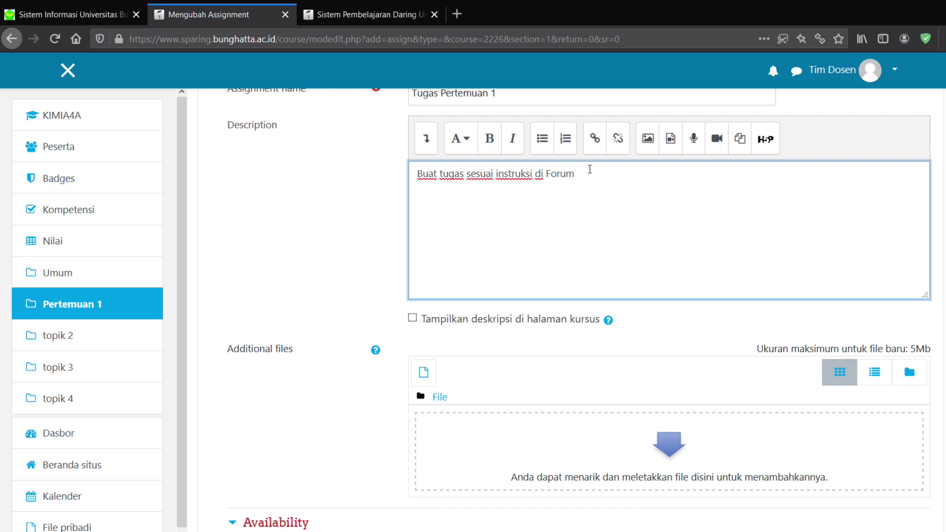
click(345, 234)
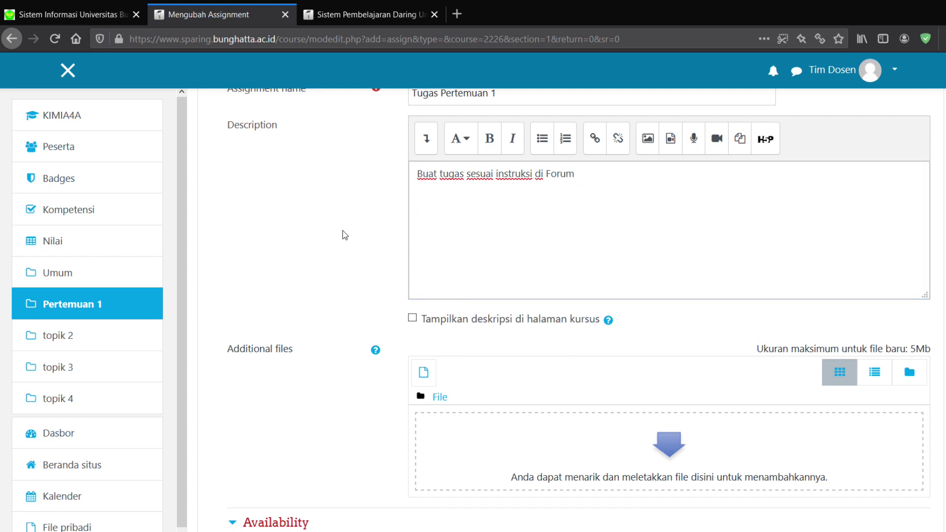
scroll(345, 234, down, 2)
scroll(345, 234, down, 2)
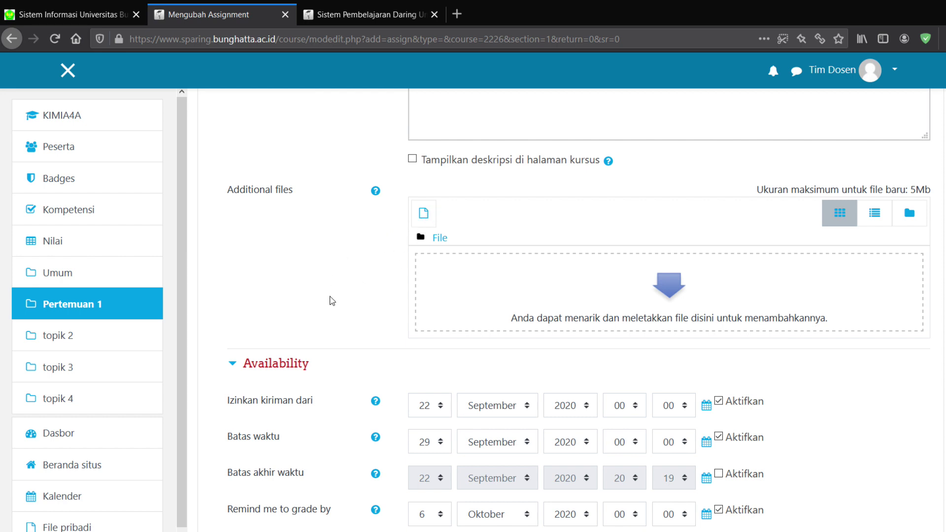
scroll(332, 301, down, 3)
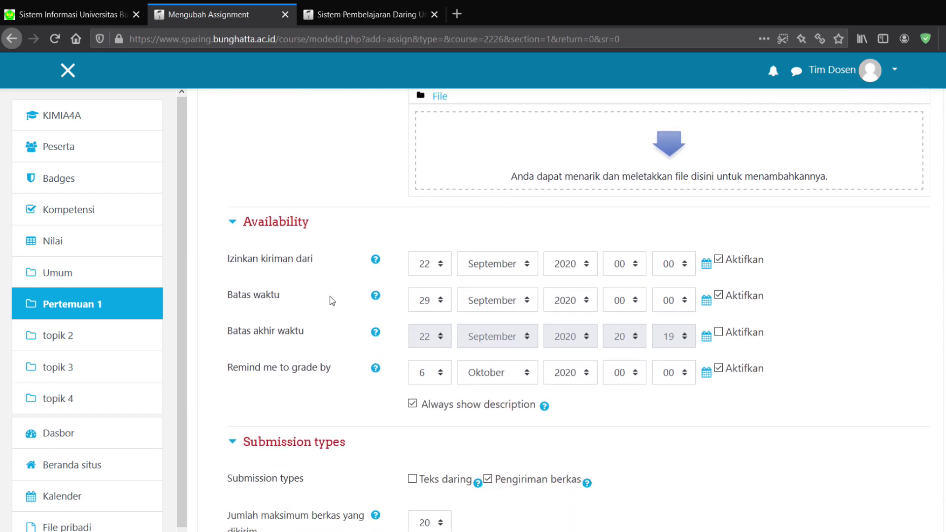
scroll(332, 300, down, 1)
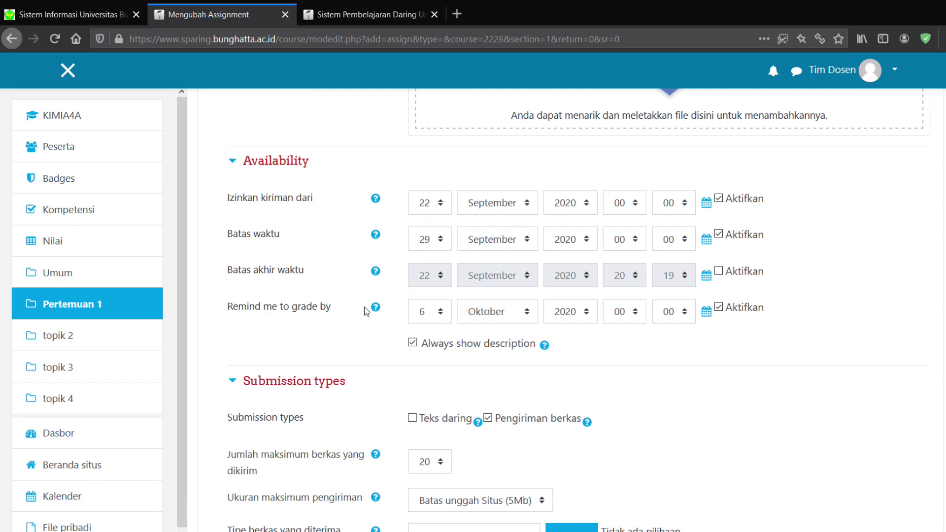
scroll(347, 326, down, 1)
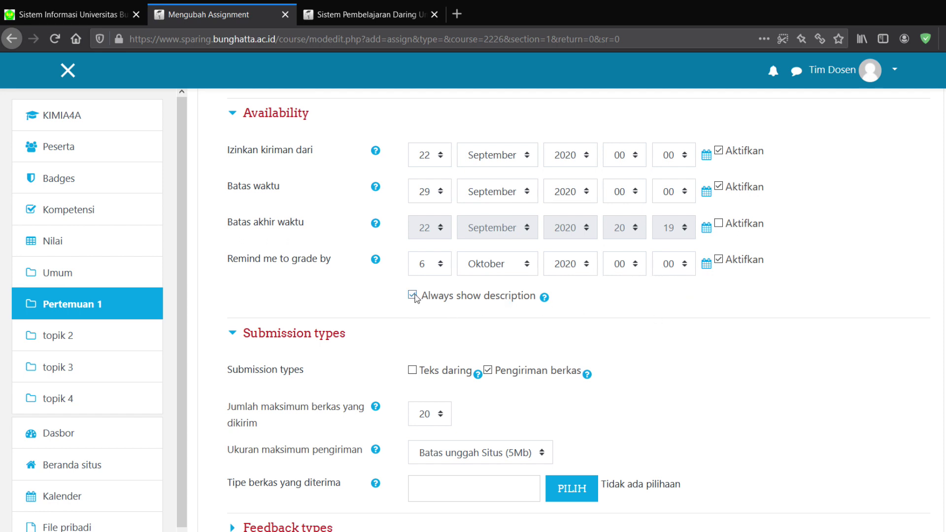
scroll(554, 332, down, 2)
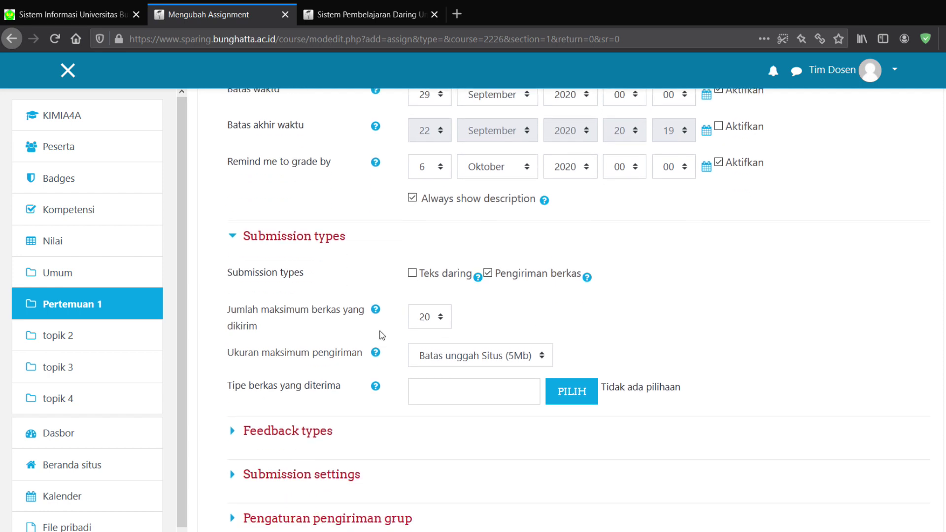
Enable Teks daring, disable Pengiriman berkas, and leave the word limit off
scroll(382, 336, down, 2)
click(413, 186)
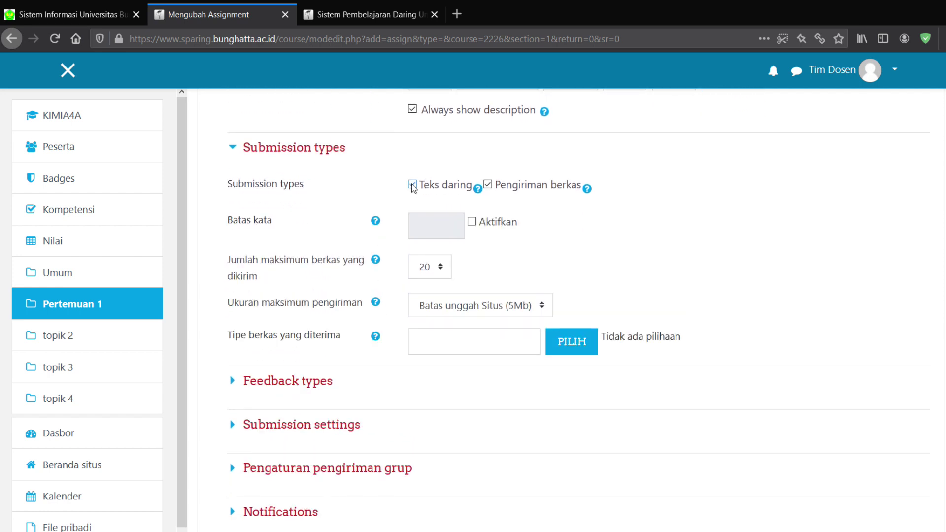
click(412, 185)
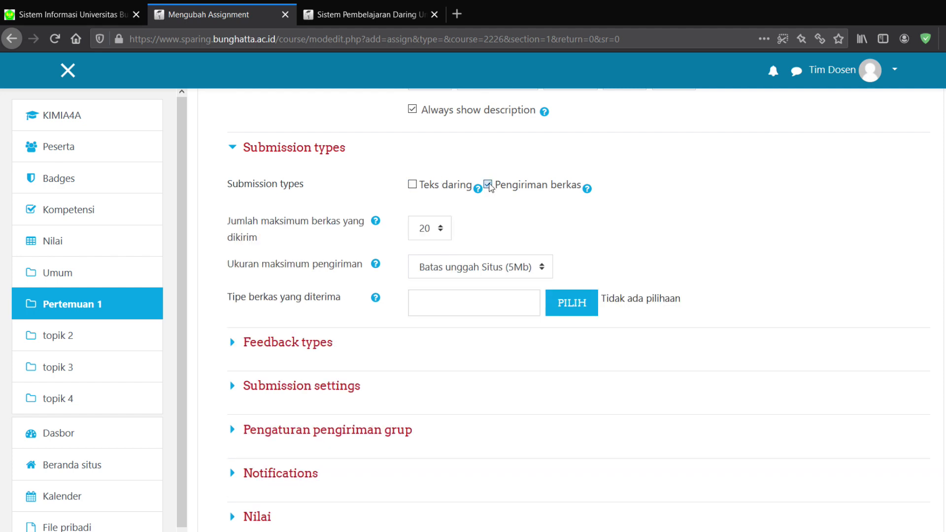
click(488, 186)
click(412, 185)
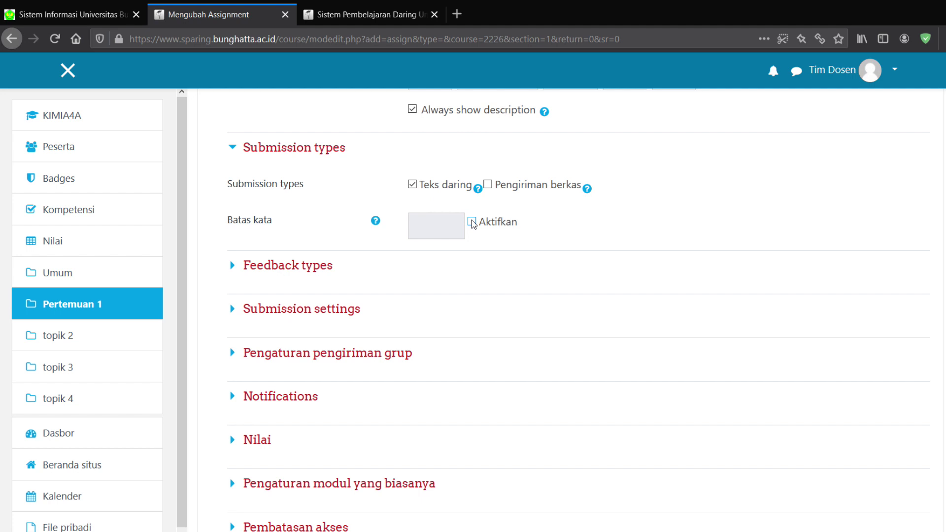
click(472, 222)
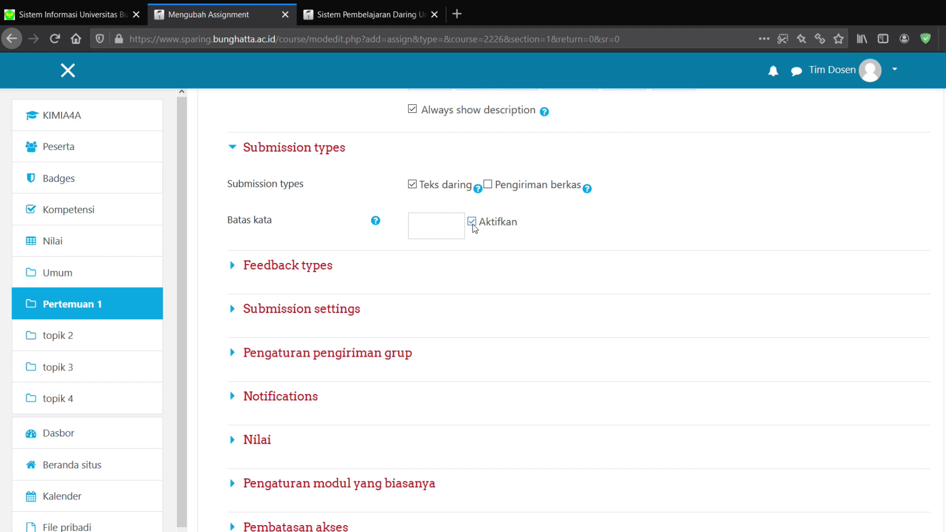
click(472, 223)
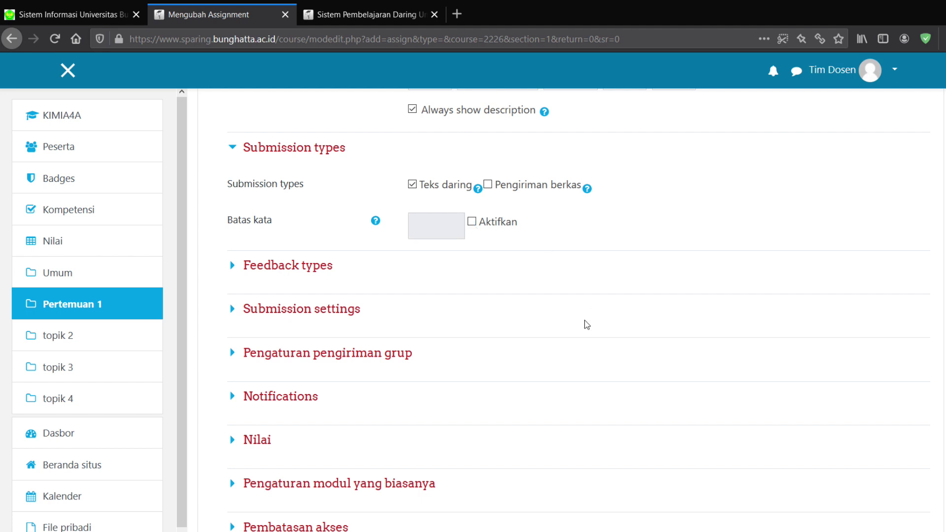
scroll(586, 325, down, 4)
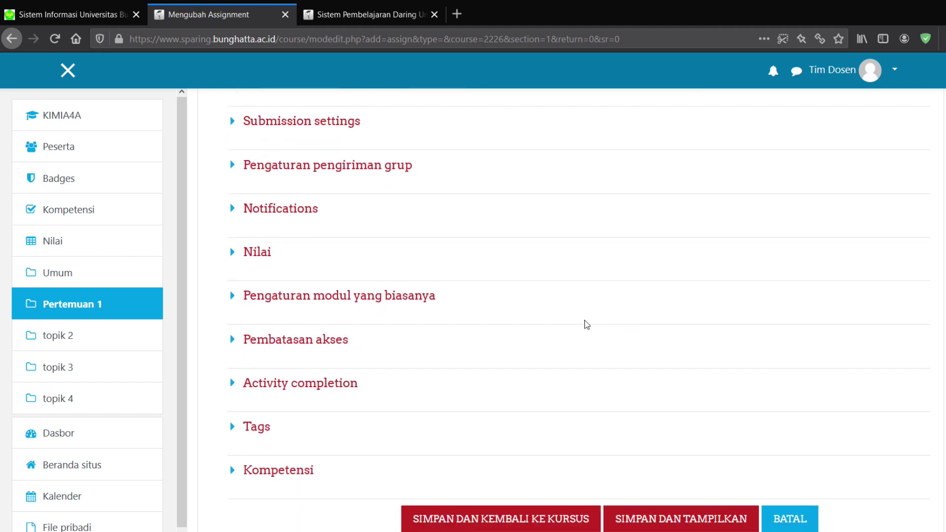
scroll(587, 325, down, 1)
scroll(587, 325, up, 3)
scroll(587, 325, down, 2)
scroll(587, 325, down, 1)
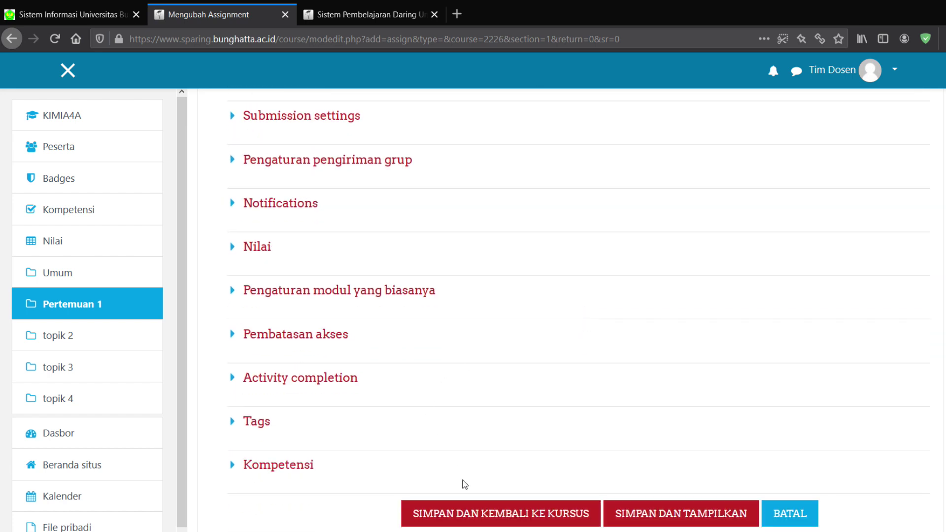
Save the assignment and check Tugas Pertemuan 1 is listed under Pertemuan 1
click(467, 516)
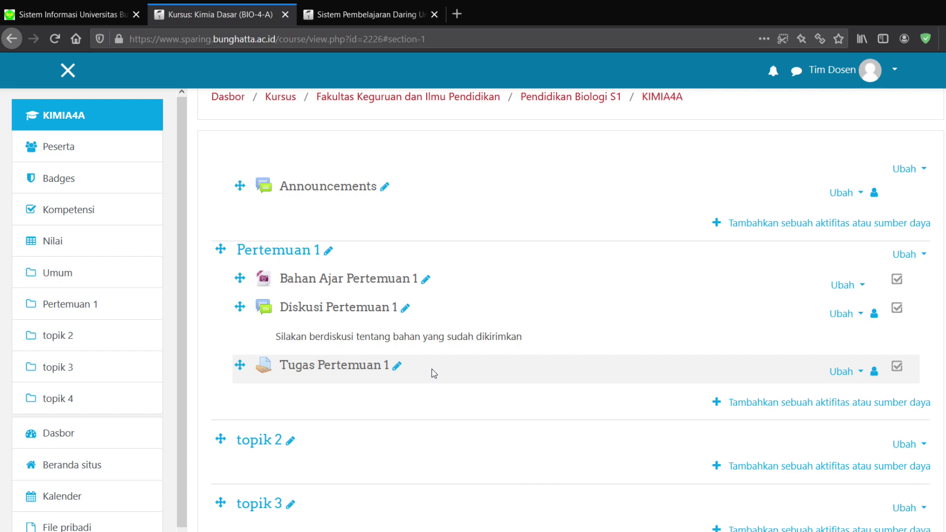
scroll(569, 318, up, 1)
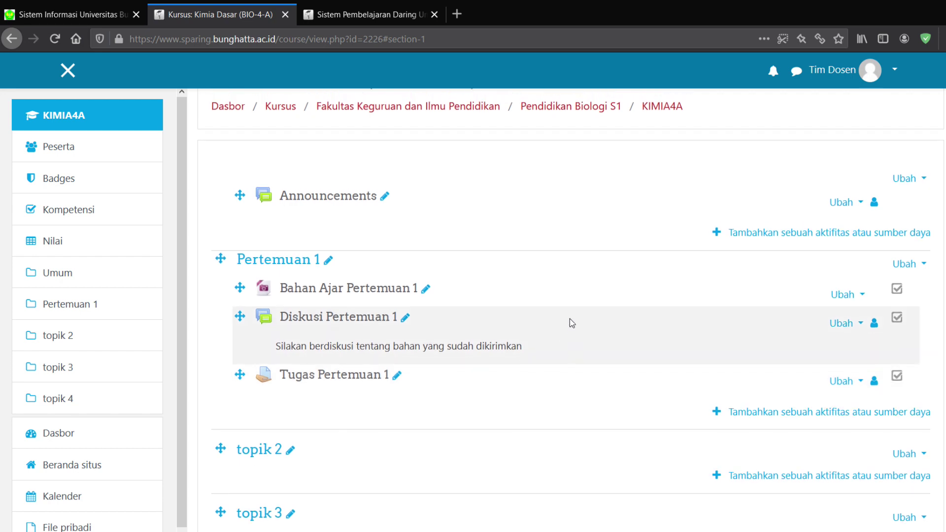
scroll(569, 319, up, 3)
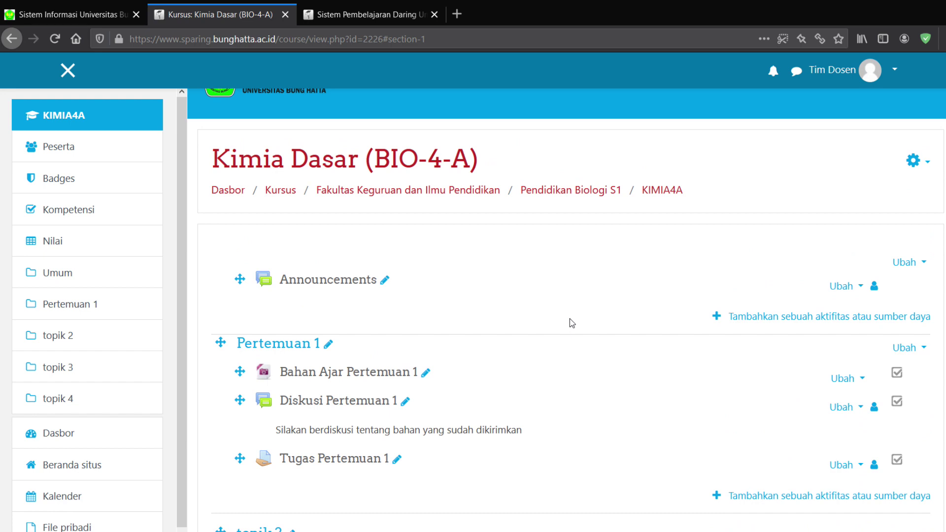